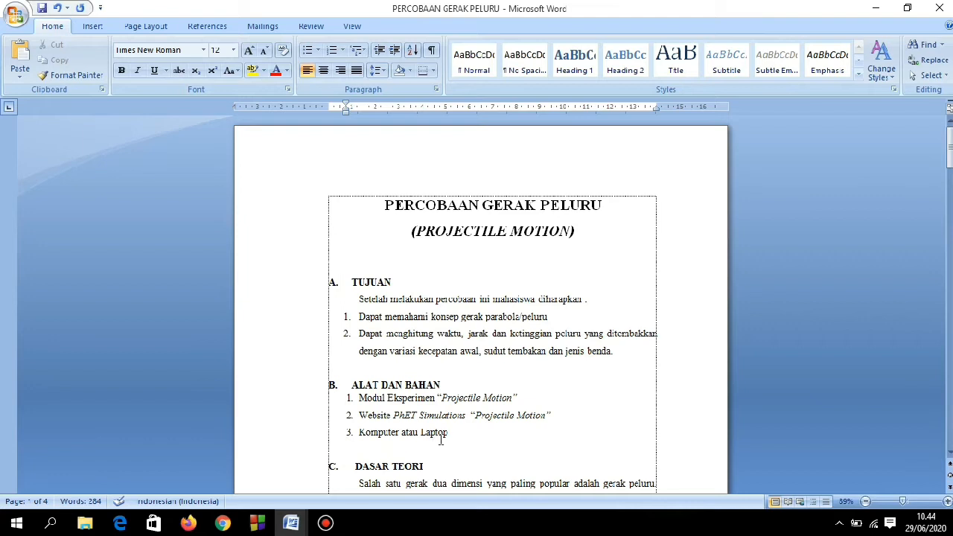
Step: Read through the experiment document's objectives, equipment list, theory section and formulas for peak time, maximum range and maximum height
scroll(444, 436, "down", 1)
scroll(444, 437, "down", 1)
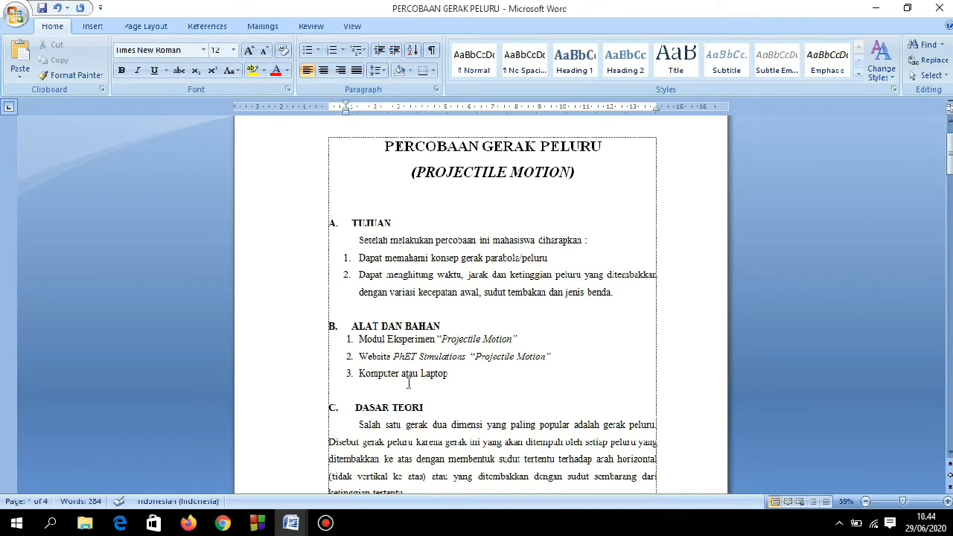
scroll(430, 359, "down", 3)
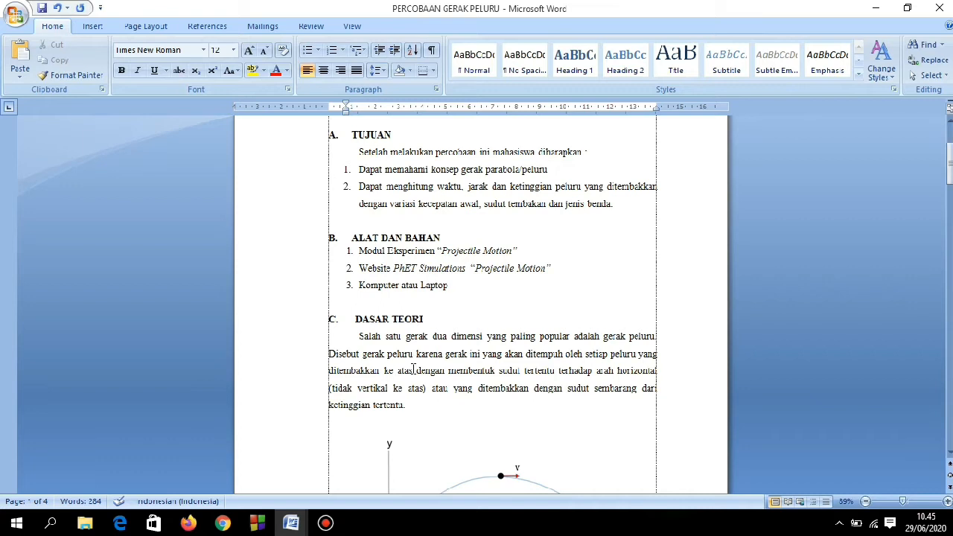
scroll(335, 330, "down", 4)
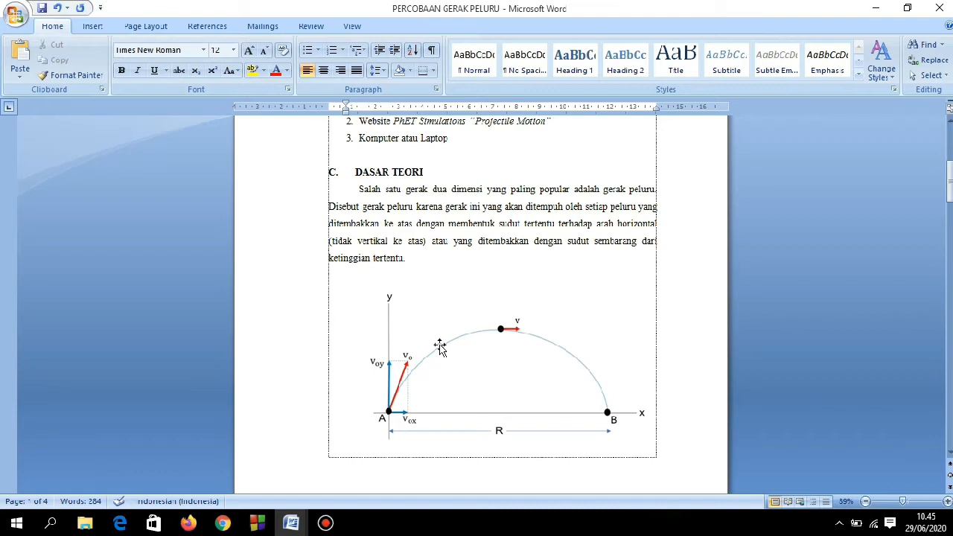
scroll(414, 335, "down", 2)
scroll(414, 335, "down", 5)
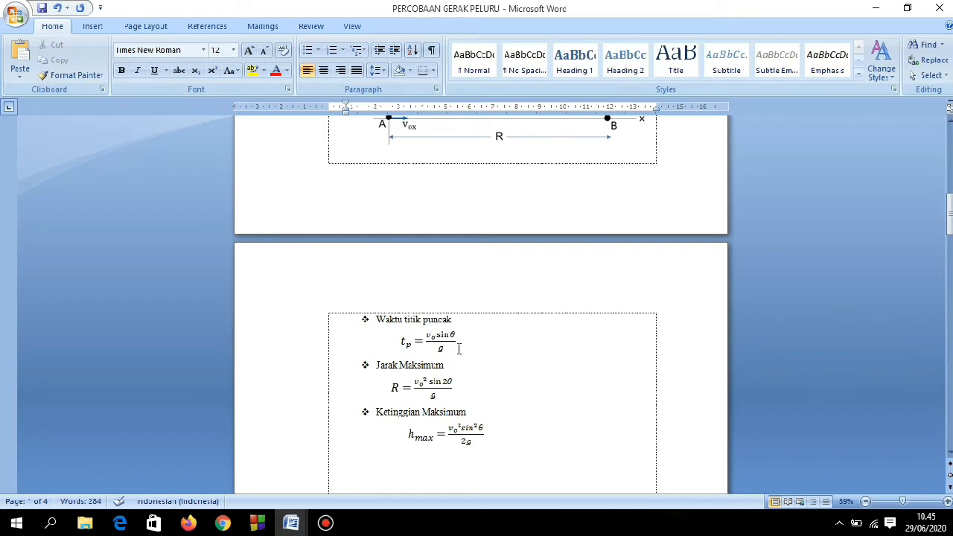
scroll(439, 357, "down", 3)
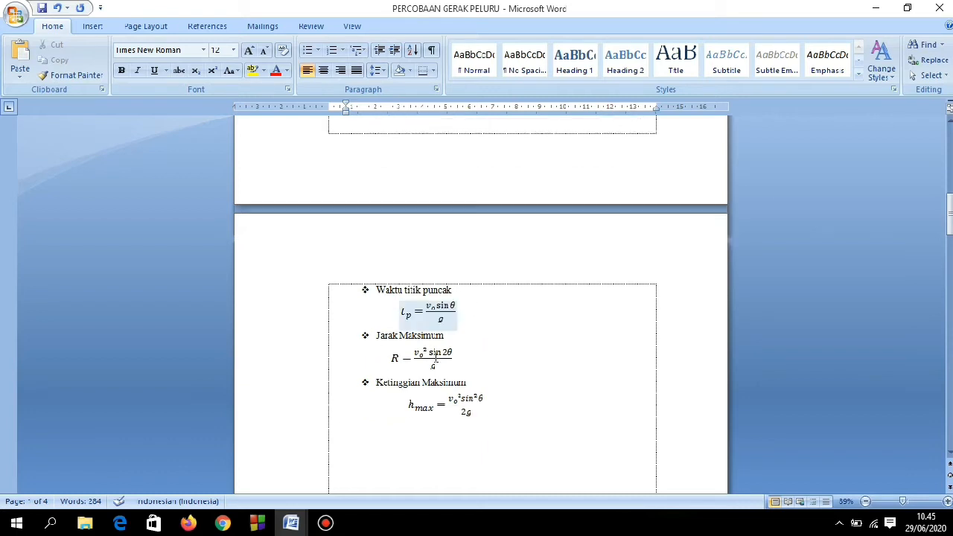
scroll(503, 343, "down", 12)
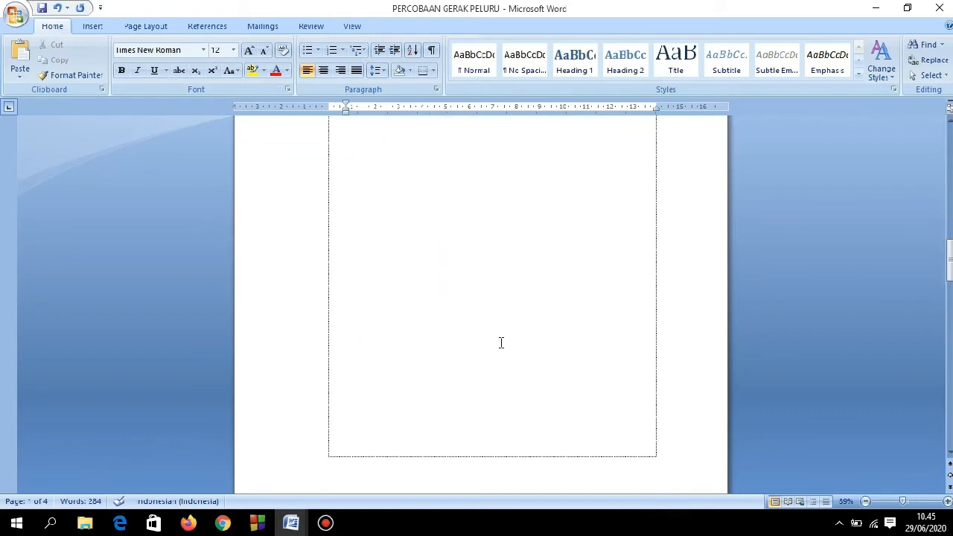
Step: Review the data tables for varied launch angles at 10 m/s and varied initial speeds at 45°
scroll(501, 342, "down", 2)
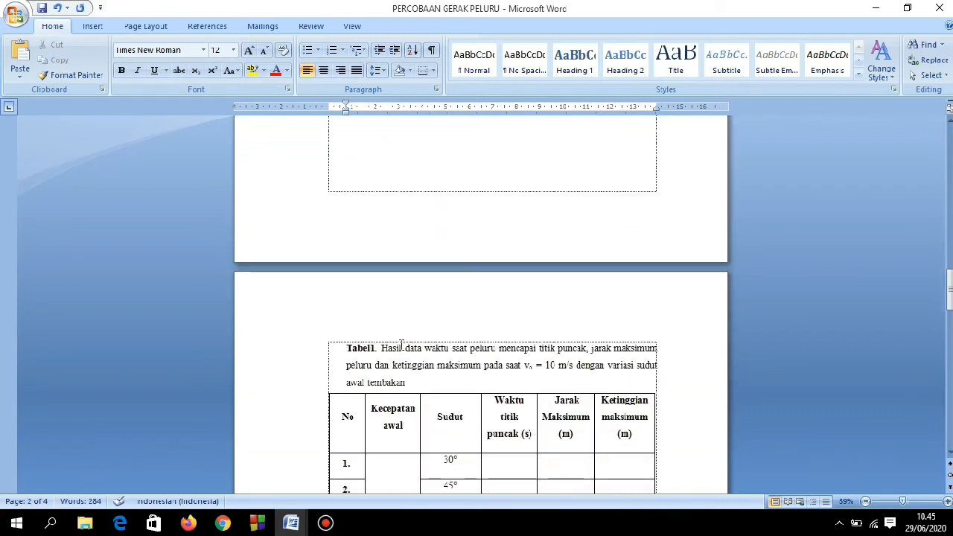
scroll(338, 350, "down", 3)
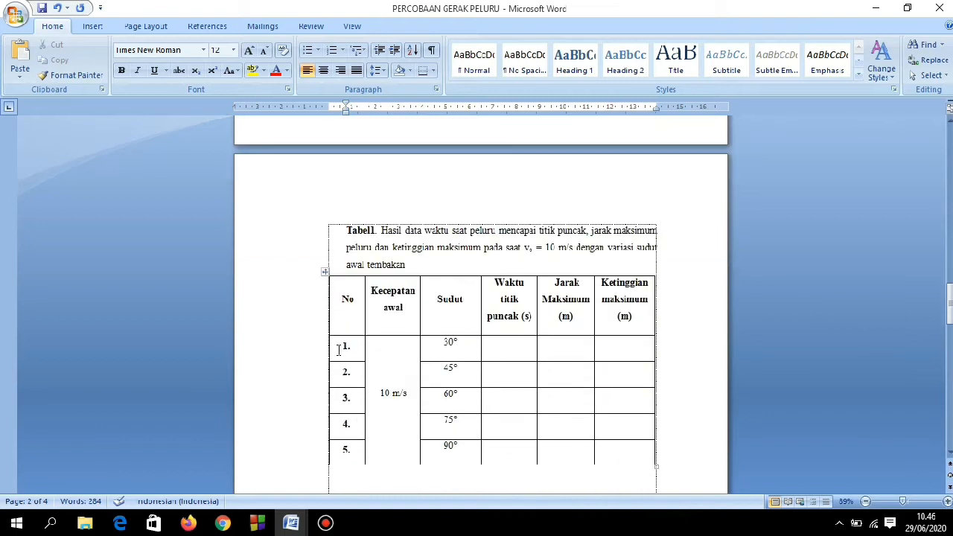
left_click(371, 230)
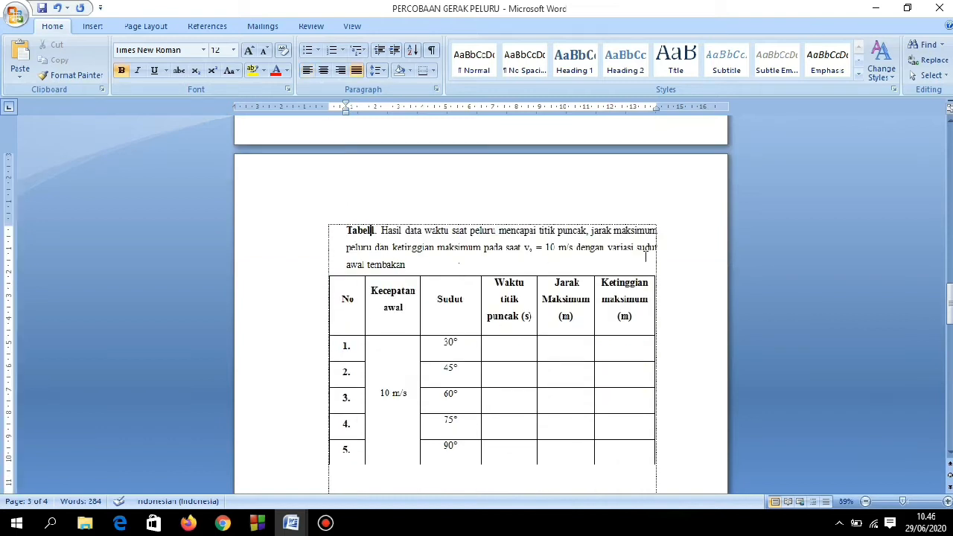
scroll(458, 283, "down", 7)
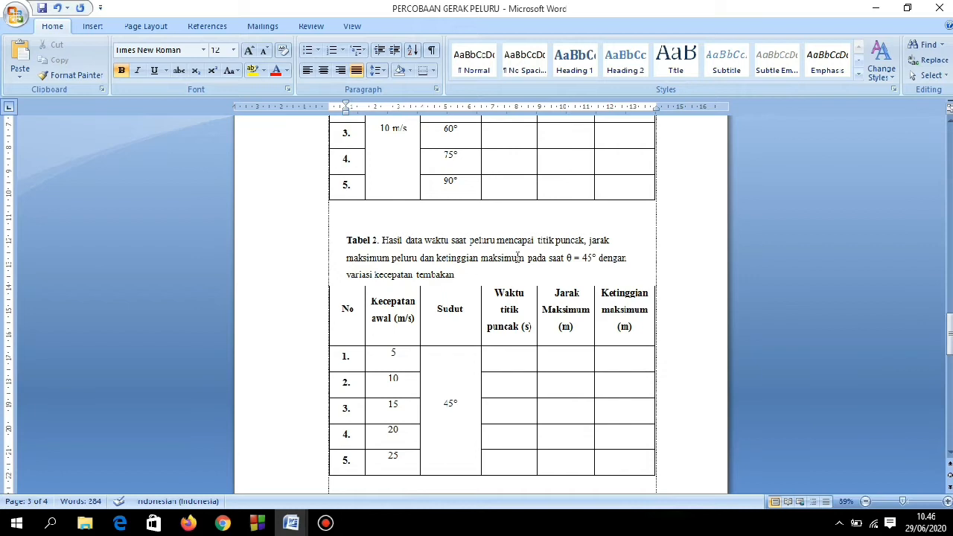
scroll(380, 347, "down", 7)
scroll(379, 347, "down", 4)
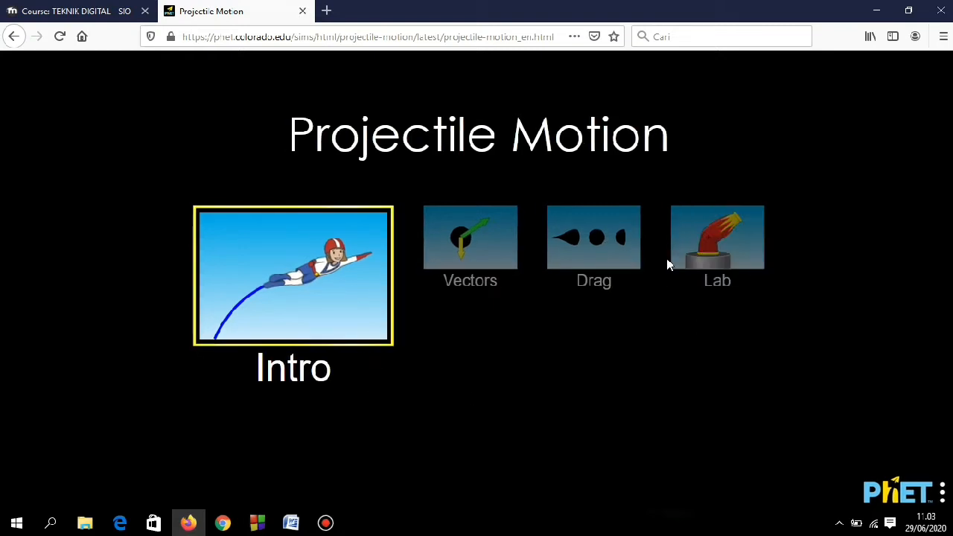
Step: Open the Lab version of the Projectile Motion simulation and tilt the cannon to 25°
left_click(717, 237)
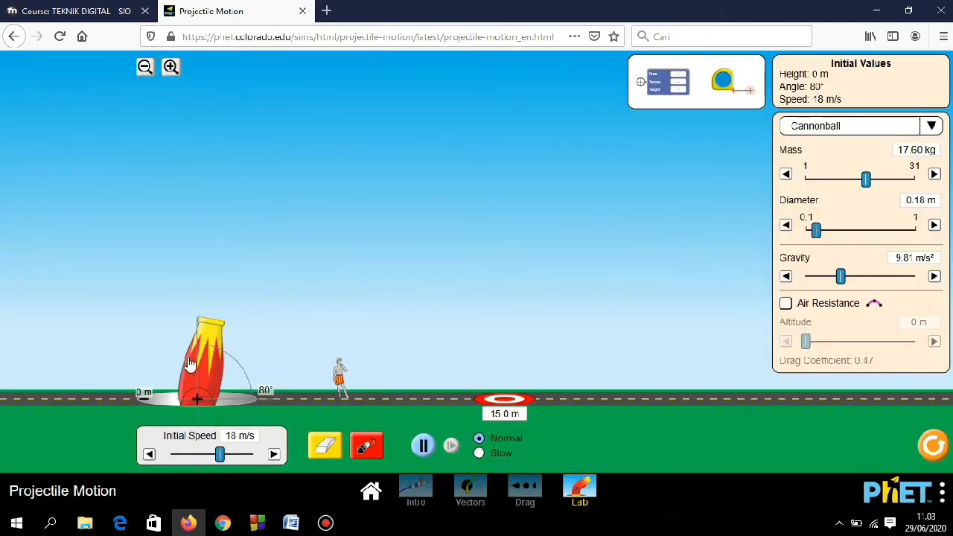
left_click_drag(192, 365, 216, 392)
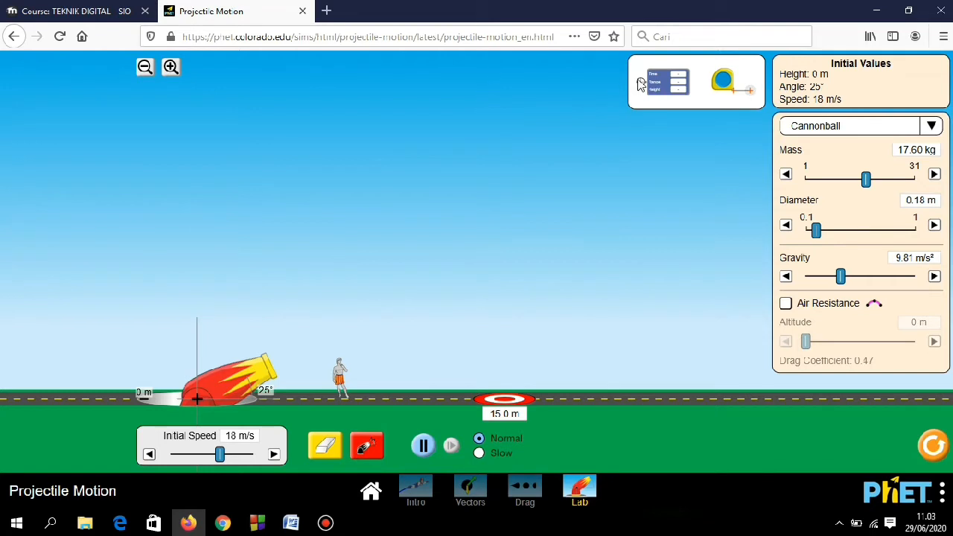
Step: Place the time, range and height meter in the open sky and look over the available projectile types
left_click_drag(653, 88, 559, 199)
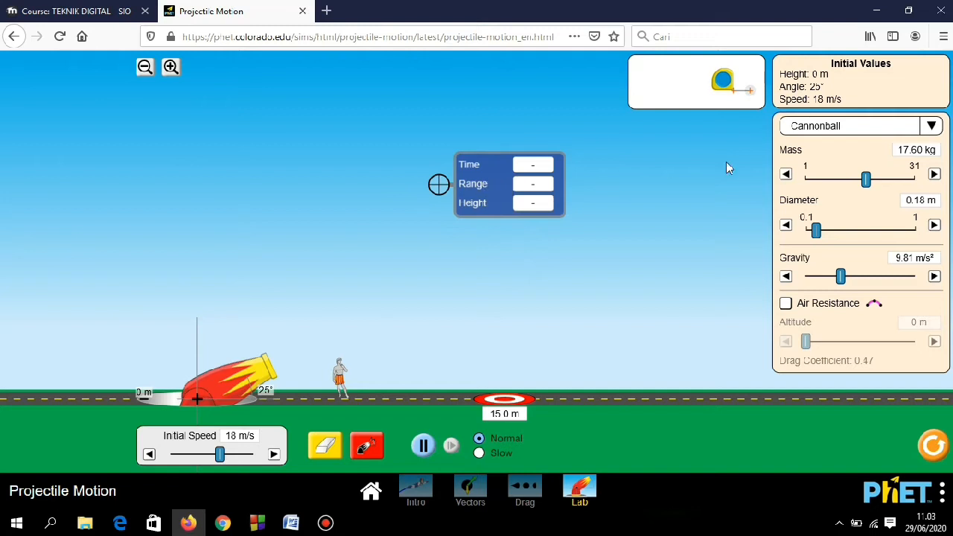
left_click(930, 127)
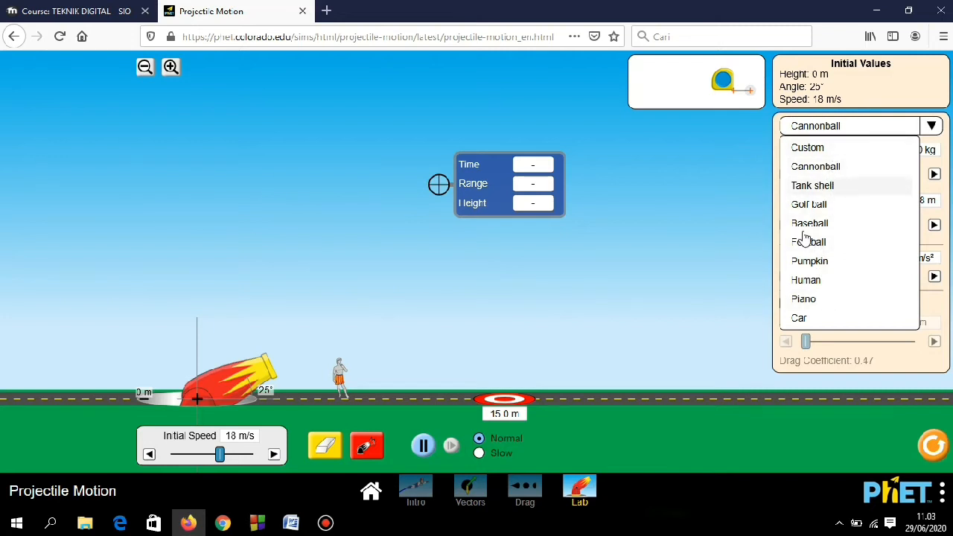
left_click(642, 152)
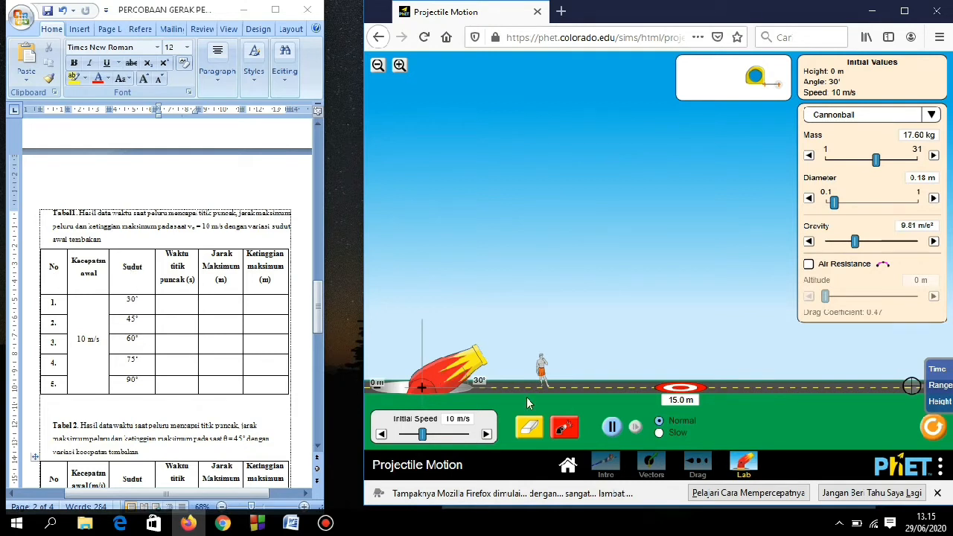
Step: Fire the cannonball at 30° and 10 m/s, enlarge the scene, and place the meter on the trajectory's peak
left_click(564, 427)
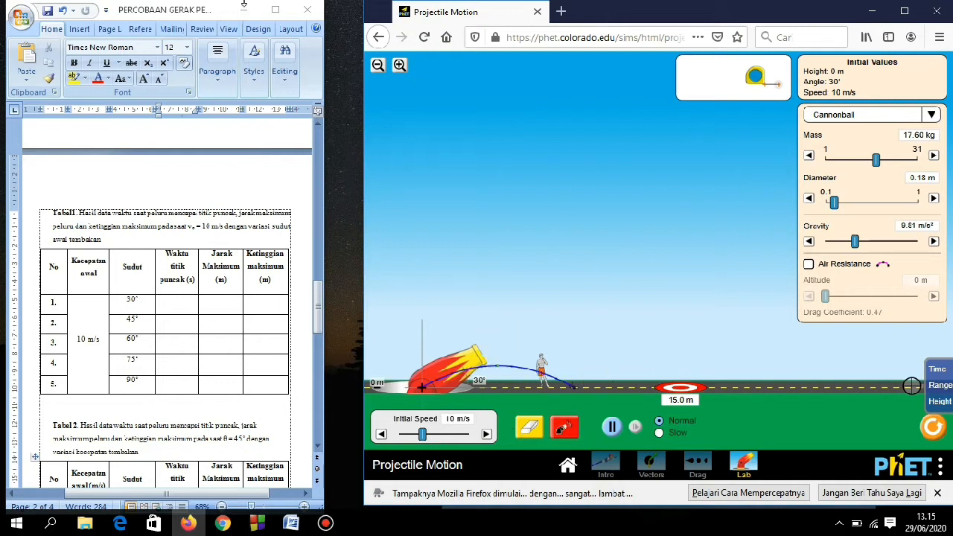
left_click(400, 65)
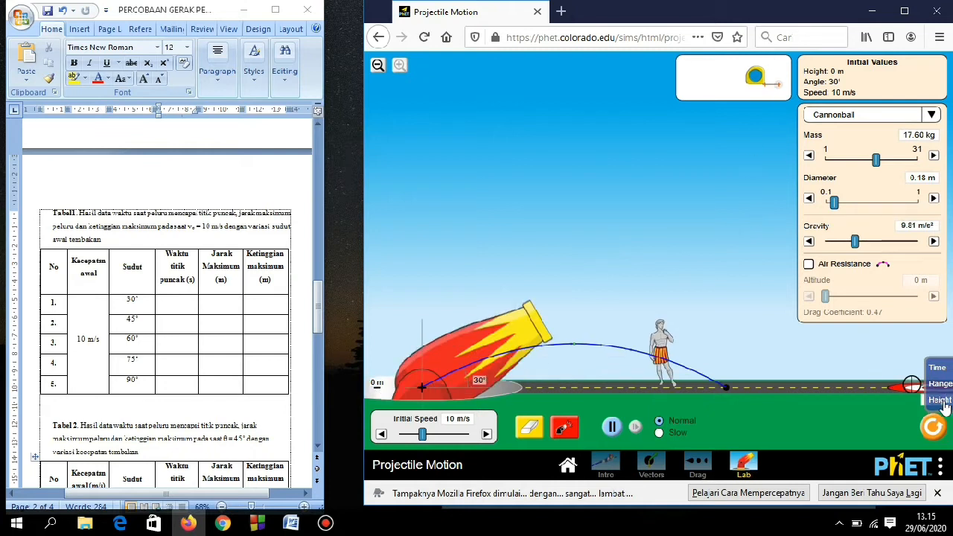
left_click_drag(950, 400, 609, 365)
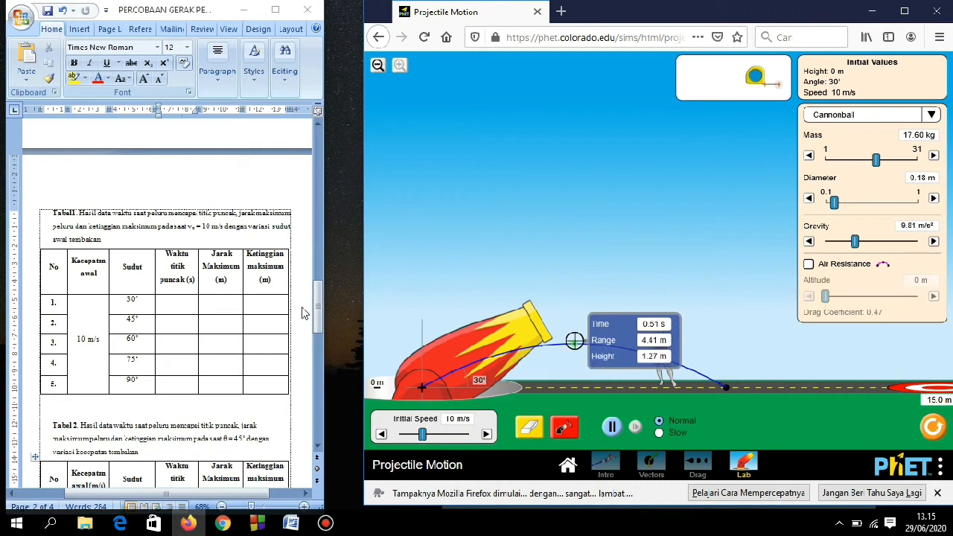
Step: Enter peak time 0.51 and maximum height 1.27 in the 30° row of Table 1
left_click(188, 303)
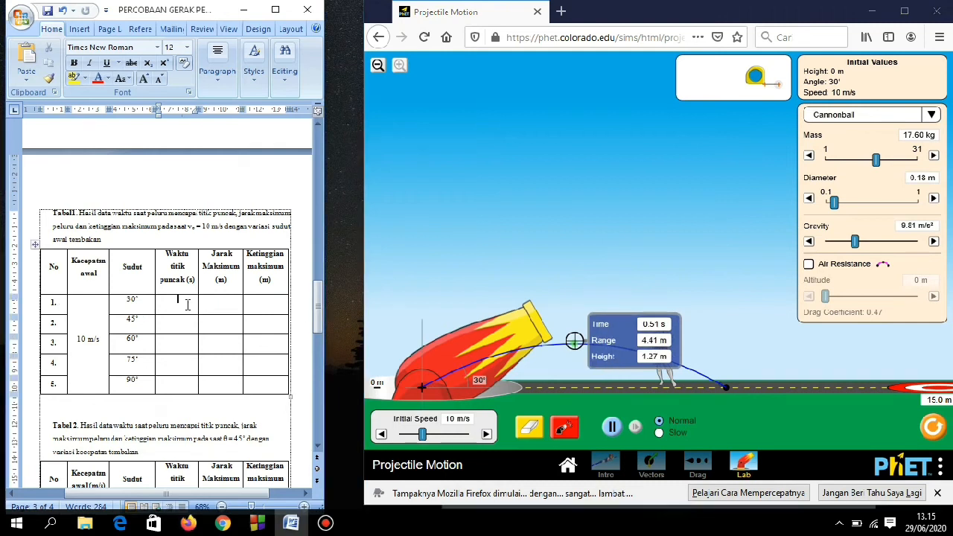
type("0.51")
left_click(265, 301)
type("1.2")
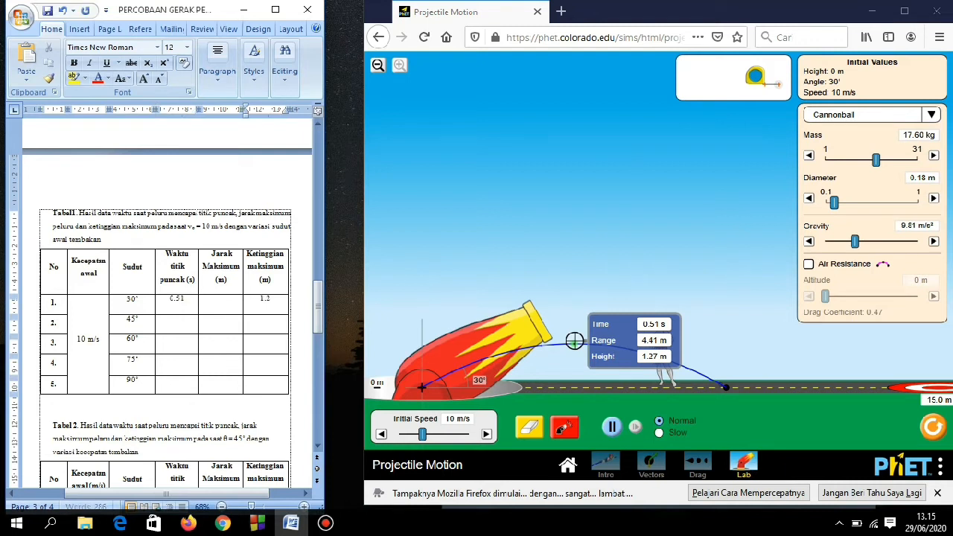
type("7")
Step: Measure the 30° shot at its landing point and enter 8.83 as its maximum range in Table 1
left_click(574, 340)
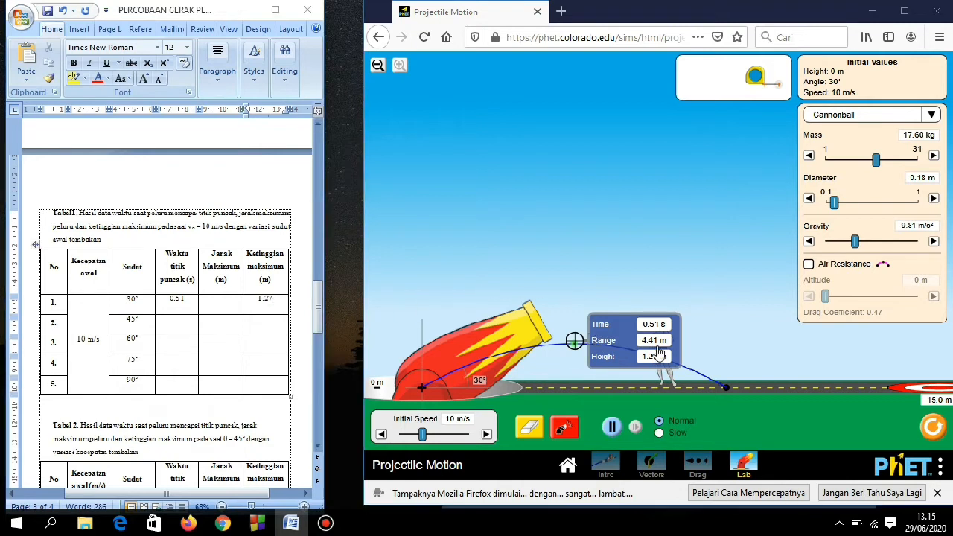
mouse_move(729, 393)
left_mouse_down()
mouse_move(709, 378)
mouse_move(742, 392)
mouse_move(734, 391)
left_mouse_up()
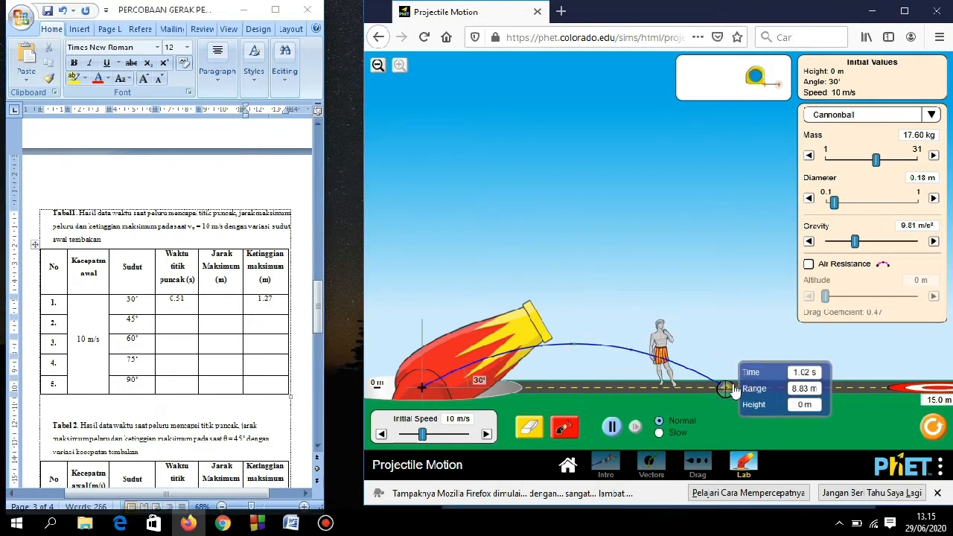
left_click(223, 312)
type("8.83")
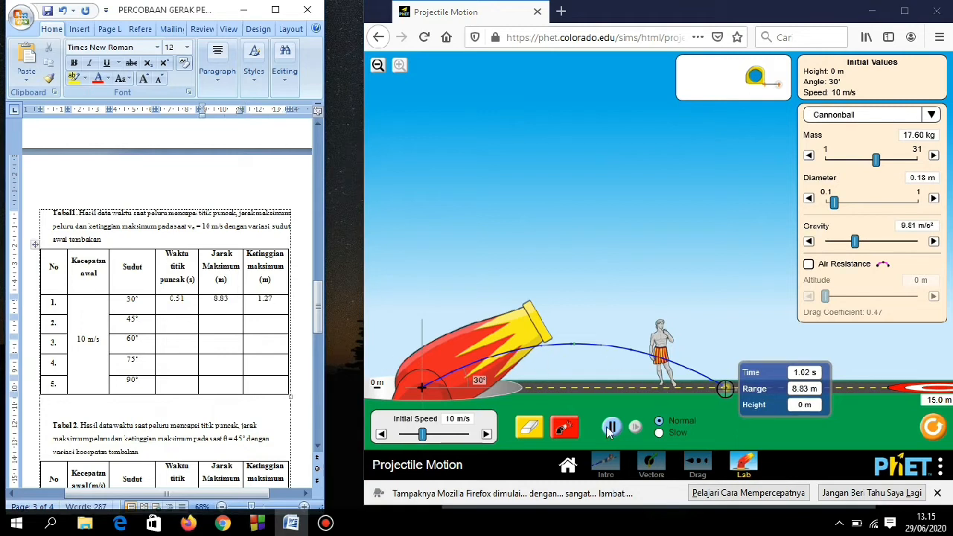
Step: Replace the 30° shot with one fired at 45° and place the meter on its trajectory's peak
left_click(529, 427)
left_click(530, 427)
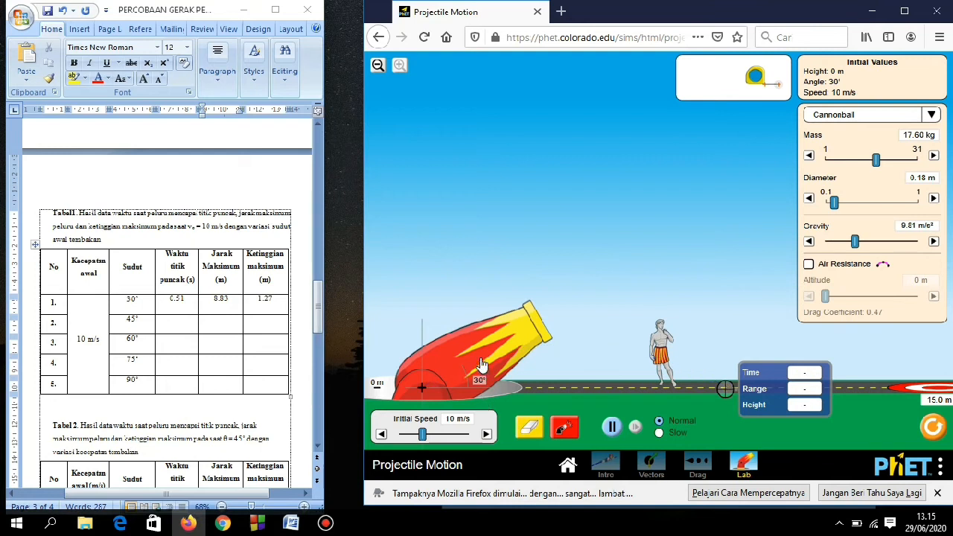
left_click_drag(483, 362, 484, 343)
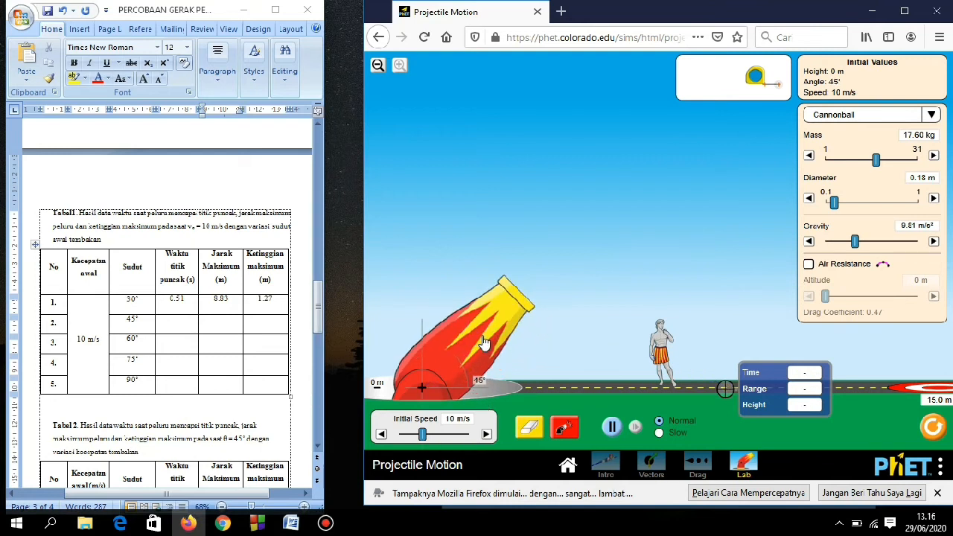
left_click(574, 429)
left_click_drag(752, 388, 626, 302)
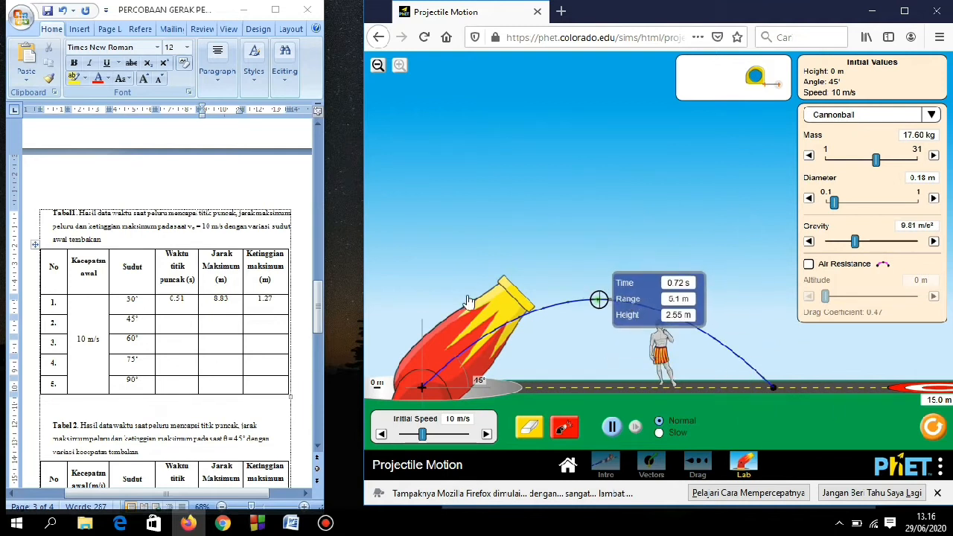
Step: Enter peak time 0.72 and maximum height 2.55 in the 45° row of Table 1
left_click(170, 332)
type("0.72")
left_click(262, 321)
type("2.55")
Step: Measure the 45° shot at its landing point and enter 10.19 as its maximum range in Table 1
left_click_drag(630, 328, 790, 396)
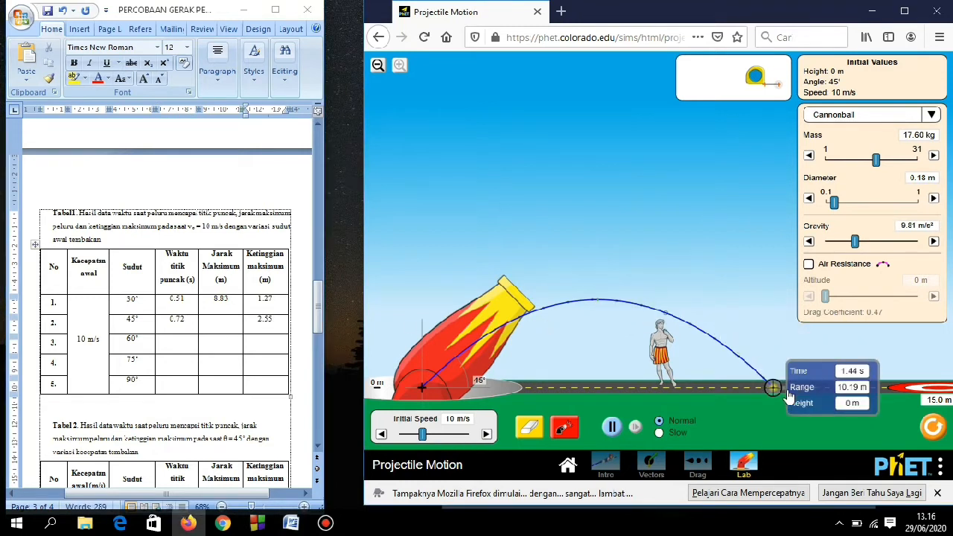
left_click(220, 324)
type("10")
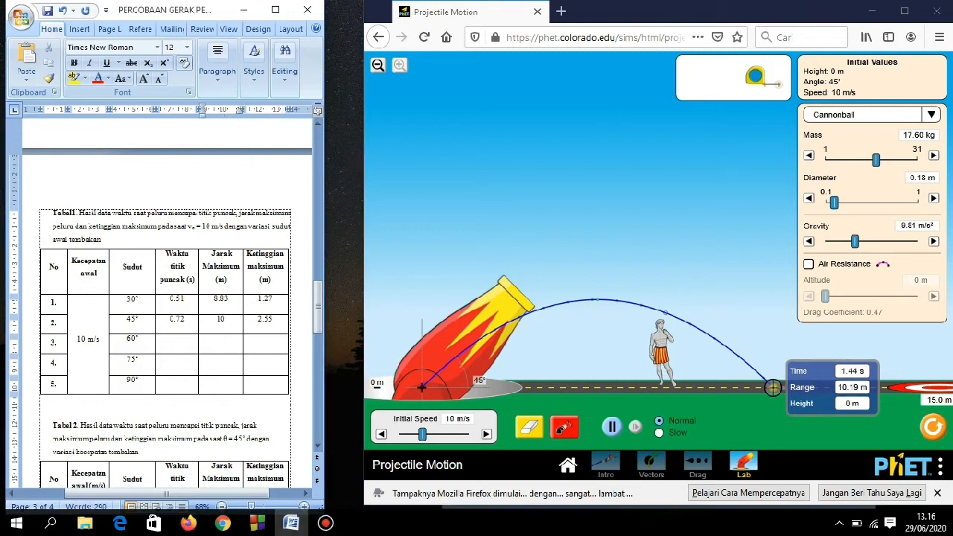
type(".19")
Step: Replace the 45° shot with one fired at 60° and place the meter on its trajectory's peak
left_click(530, 426)
left_click_drag(479, 357, 476, 332)
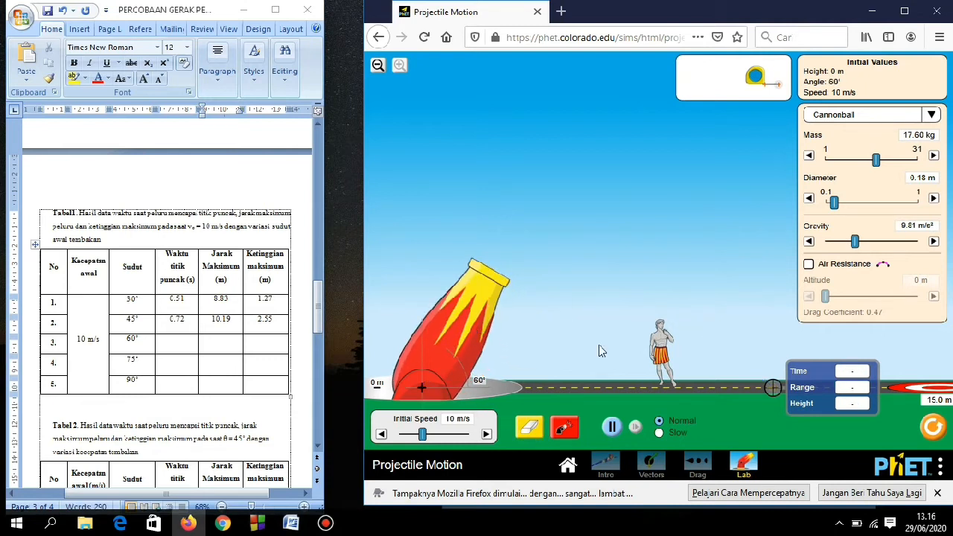
left_click(564, 427)
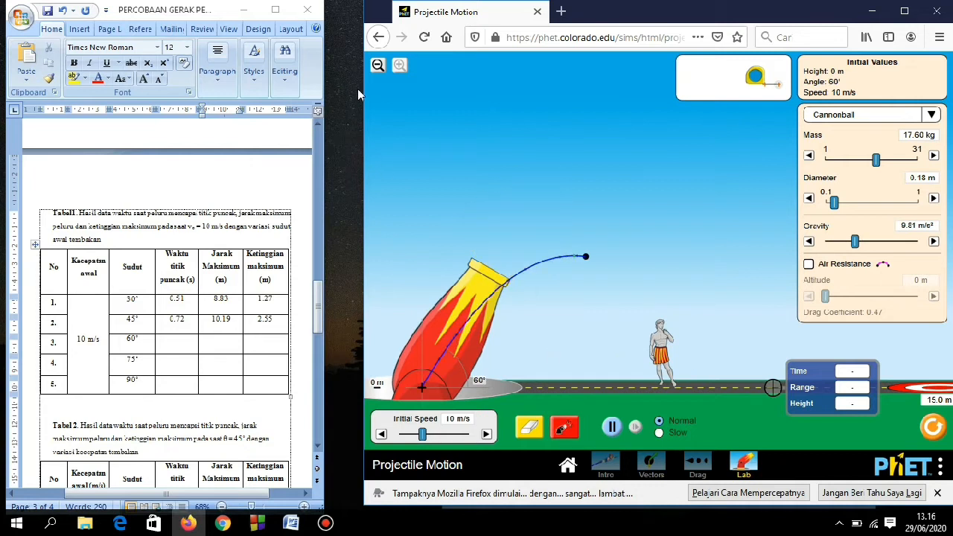
left_click_drag(801, 385, 609, 253)
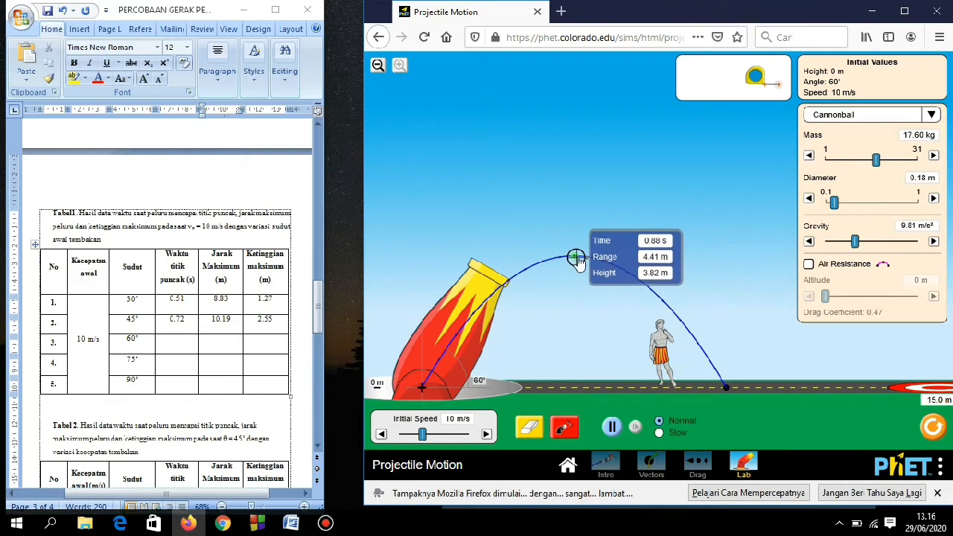
Step: Enter peak time 0.88 and maximum height 3.82 in the 60° row of Table 1
left_click(179, 350)
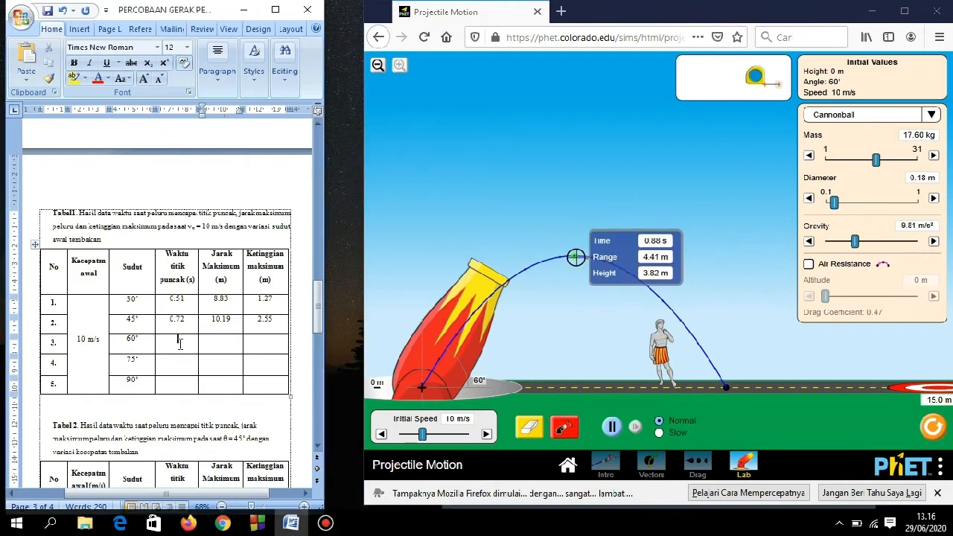
type("0.88")
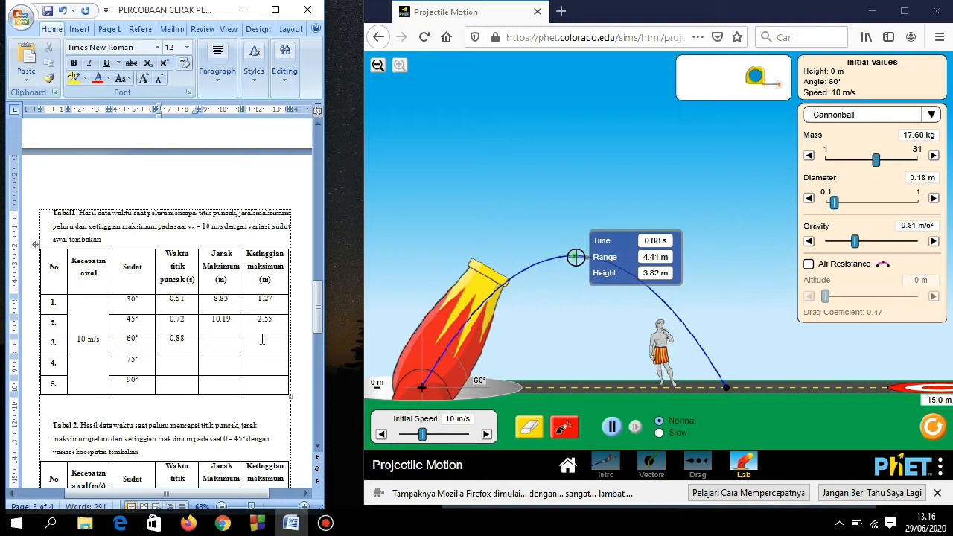
left_click(262, 340)
type("3.")
Step: Measure the 60° shot at its landing point and enter 8.83 as its maximum range in Table 1
left_click_drag(600, 260, 750, 388)
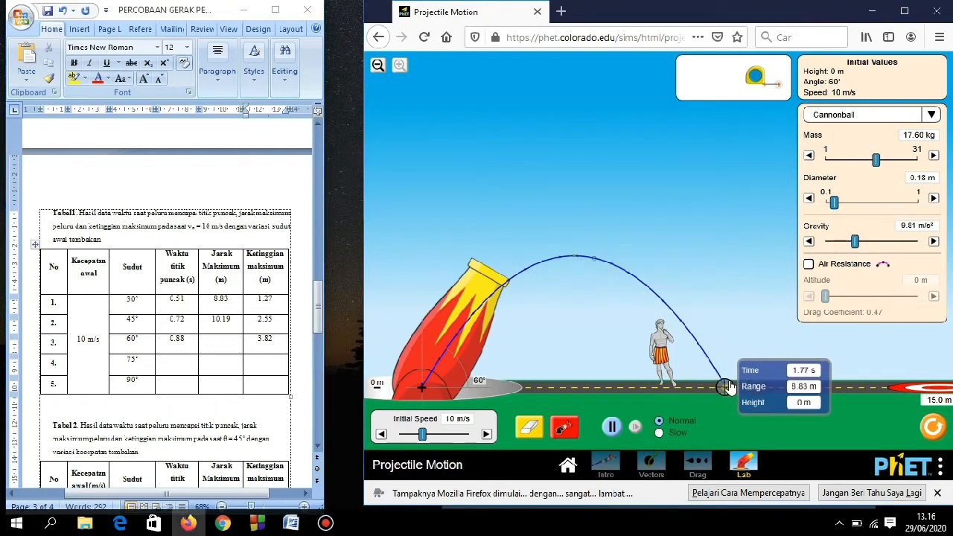
left_click(231, 354)
type("8.83")
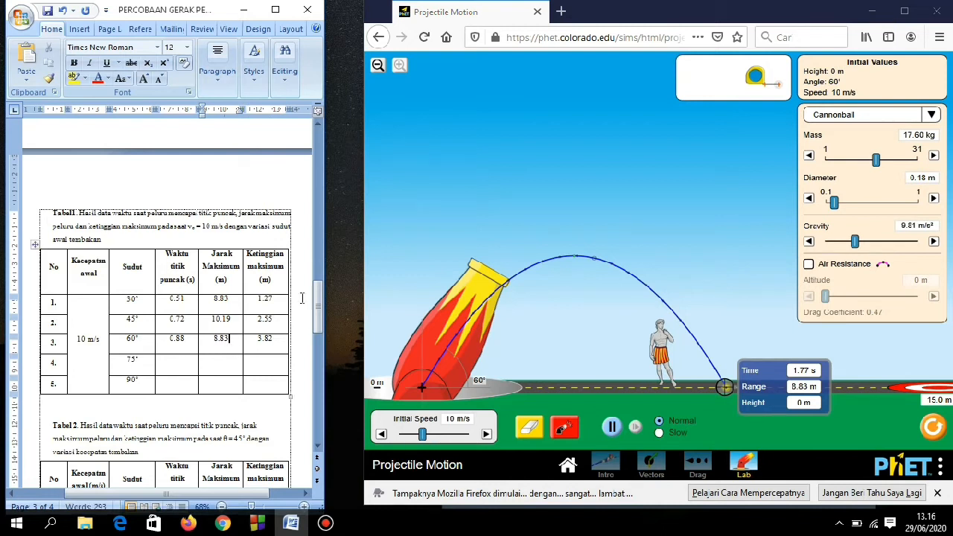
Step: Replace the 60° shot with one fired at 75° and place the meter on its trajectory's peak
left_click(529, 427)
mouse_move(460, 362)
left_mouse_down()
mouse_move(445, 342)
mouse_move(457, 350)
mouse_move(451, 336)
mouse_move(473, 336)
left_mouse_up()
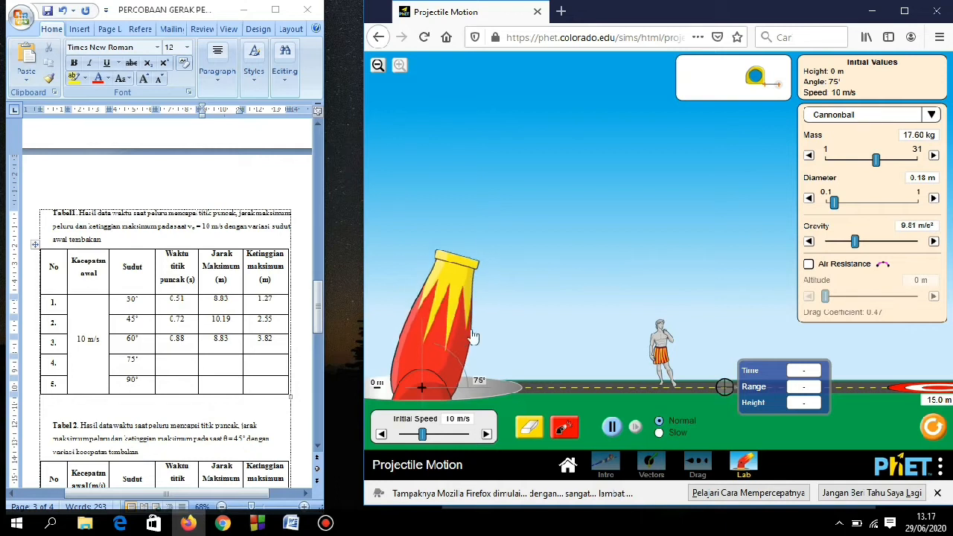
left_click(562, 428)
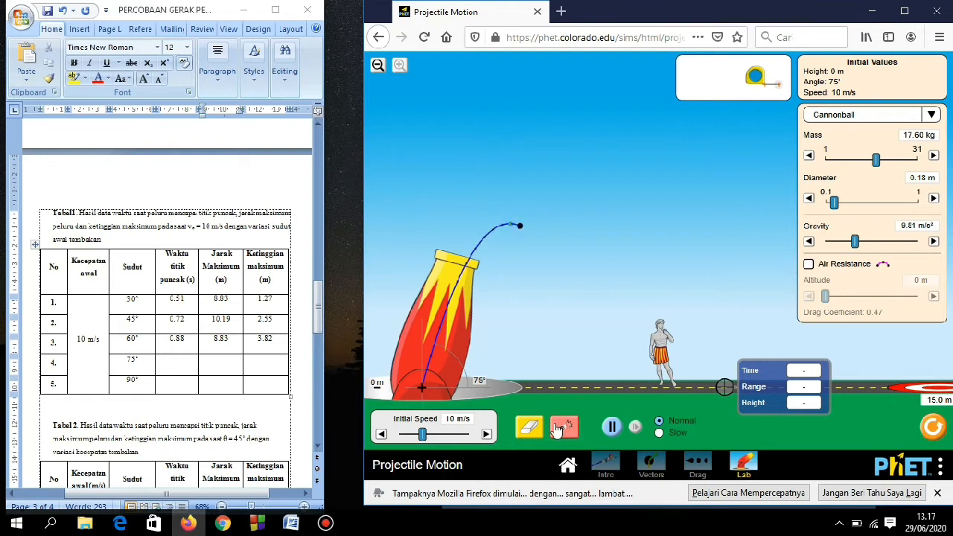
left_click_drag(763, 399, 552, 235)
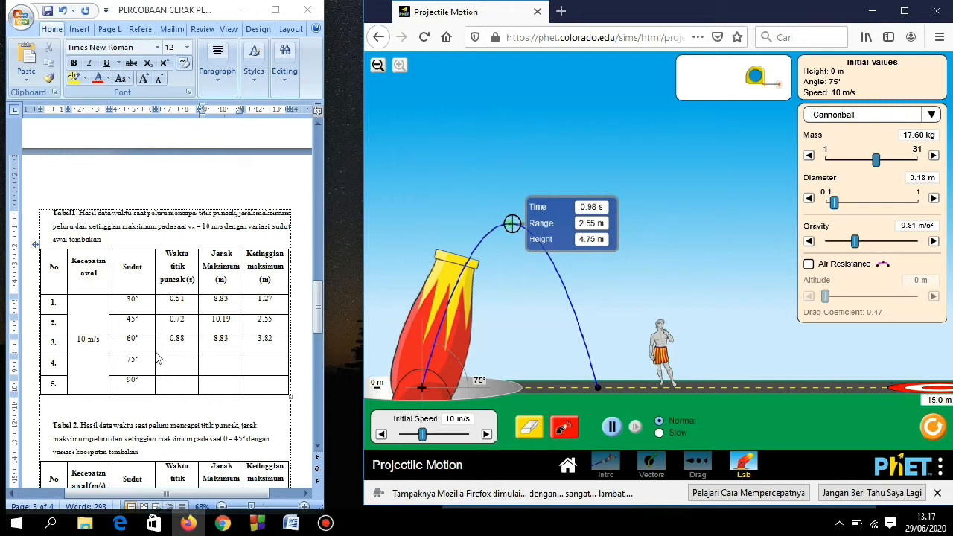
Step: Enter peak time 0.98 and maximum height 4.75 in the 75° row of Table 1
left_click(177, 371)
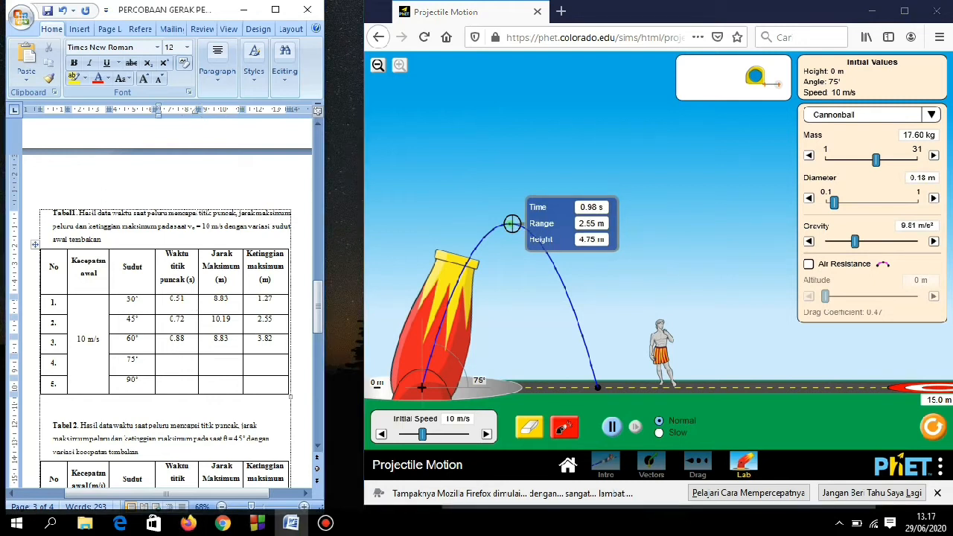
type("0.98")
left_click(283, 368)
type("4.75")
Step: Measure the 75° shot at its landing point and enter 5.1 as its maximum range in Table 1
left_click_drag(560, 239, 643, 399)
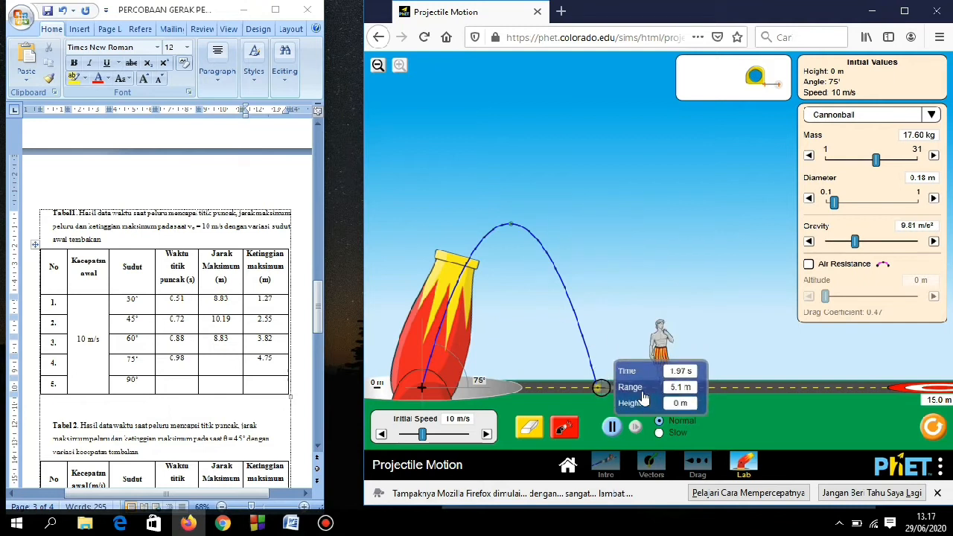
left_click(217, 364)
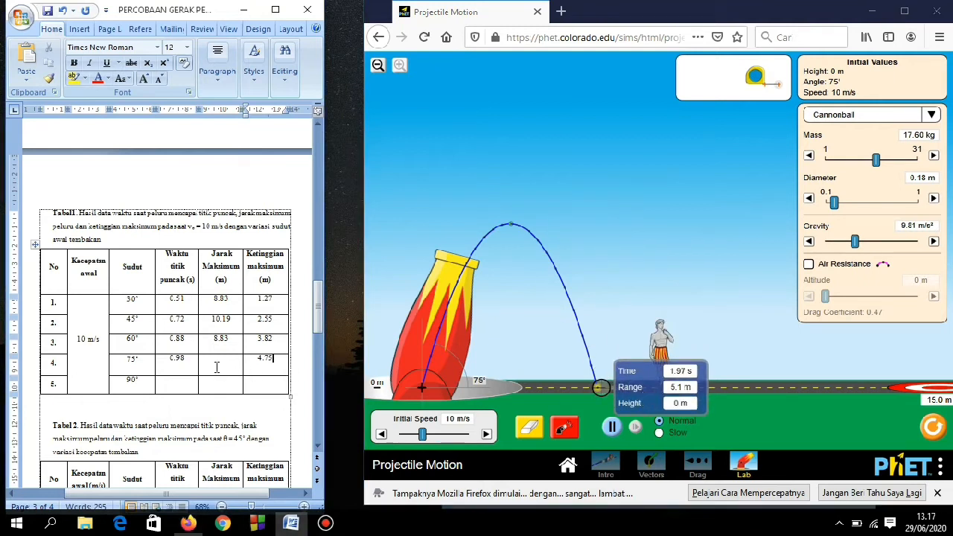
type("5.1")
left_click(172, 385)
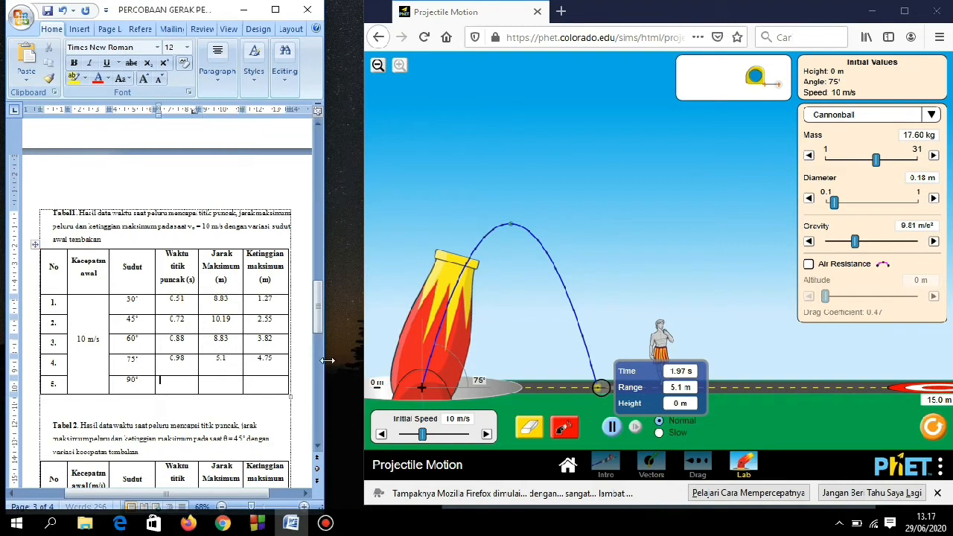
Step: Replace the 75° shot with one fired at 90° and place the meter on its highest point
left_click(535, 432)
left_click_drag(456, 315, 434, 297)
left_click(566, 430)
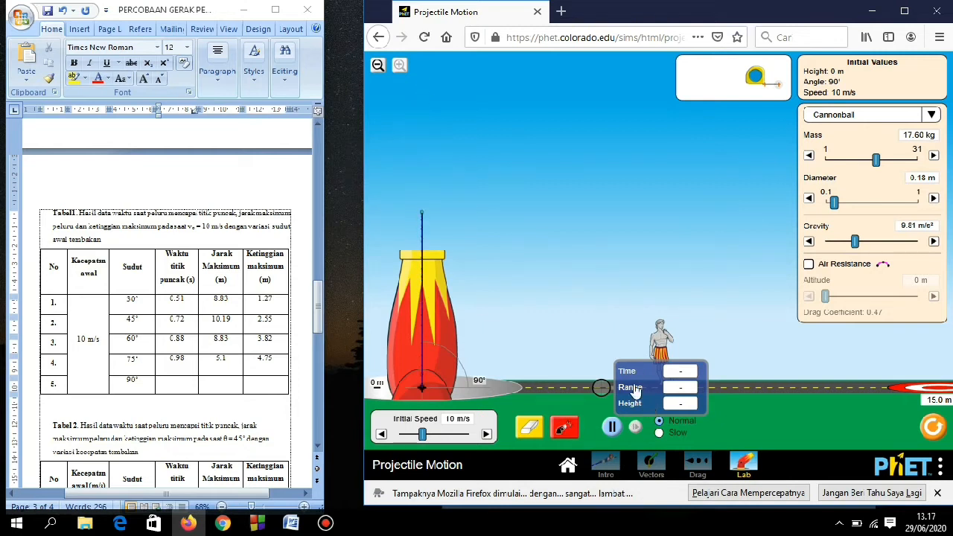
left_click_drag(663, 408, 466, 237)
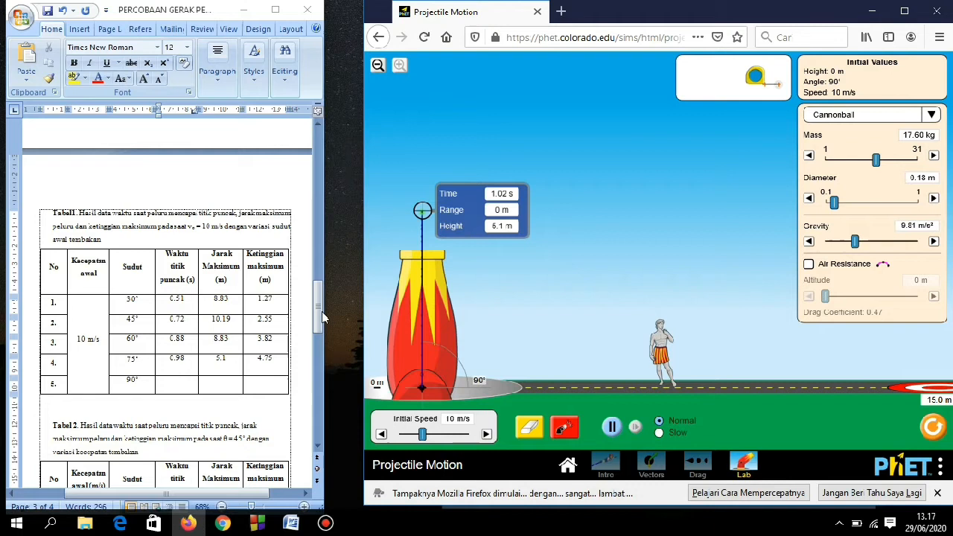
Step: Fill the 90° row of Table 1 with peak time 1.02, maximum height 5.1 and maximum range 0
left_click(186, 390)
type("1")
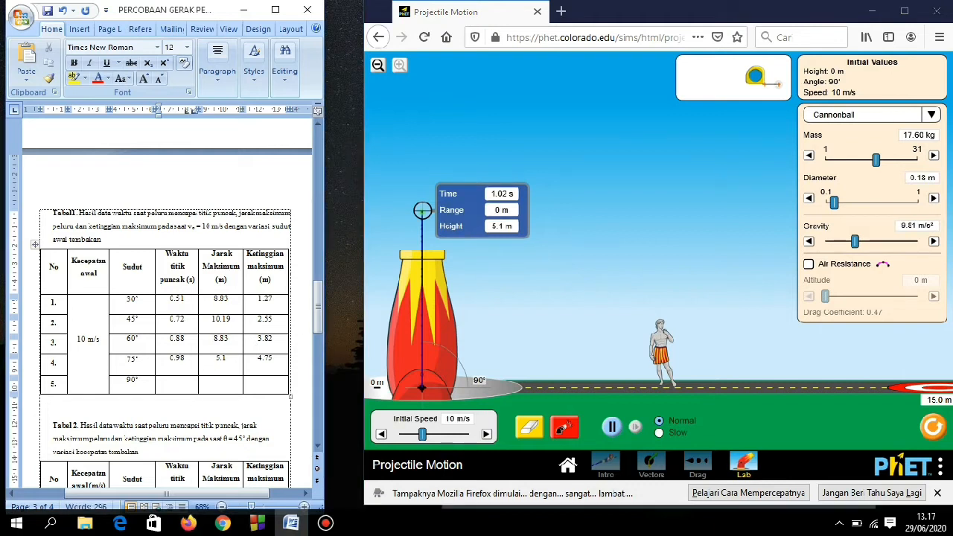
type(".02")
key("Return")
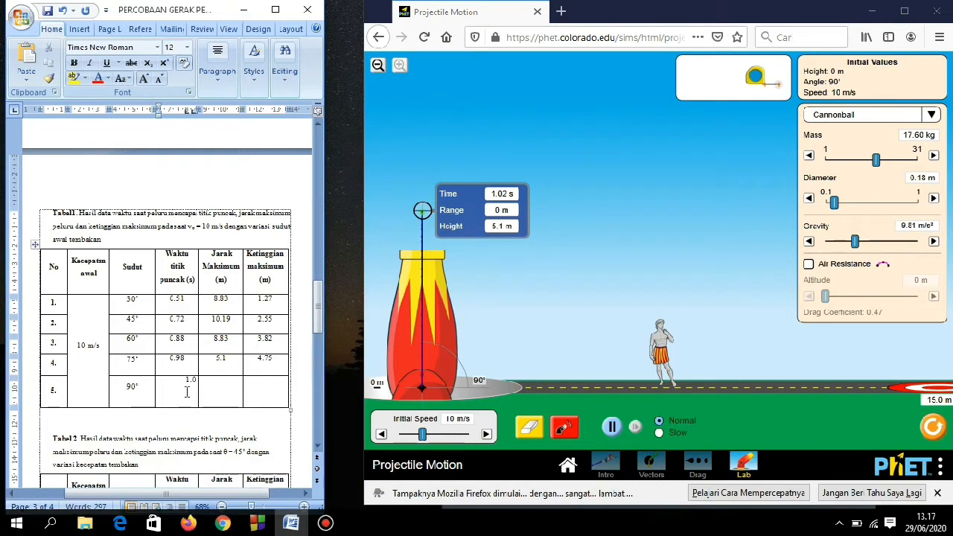
left_click(268, 383)
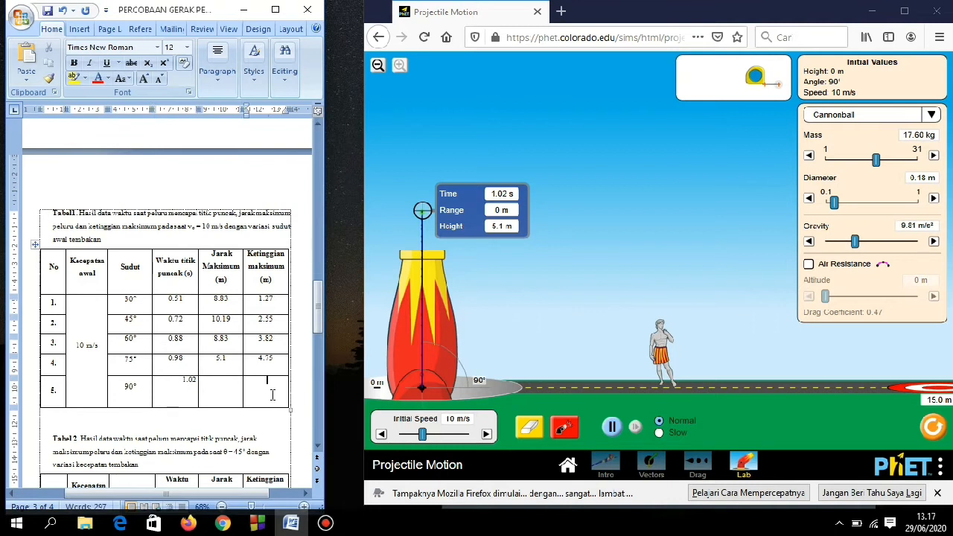
type("5.1")
left_click(232, 400)
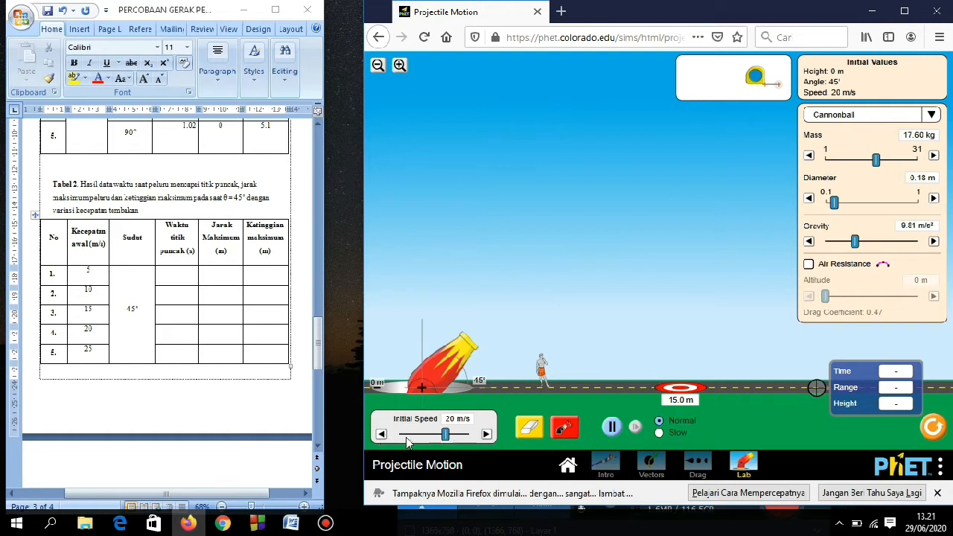
Step: Fire the 45° cannon at an initial speed of 5 m/s and place the meter on the trajectory's peak
left_click_drag(444, 440, 412, 443)
left_click(381, 435)
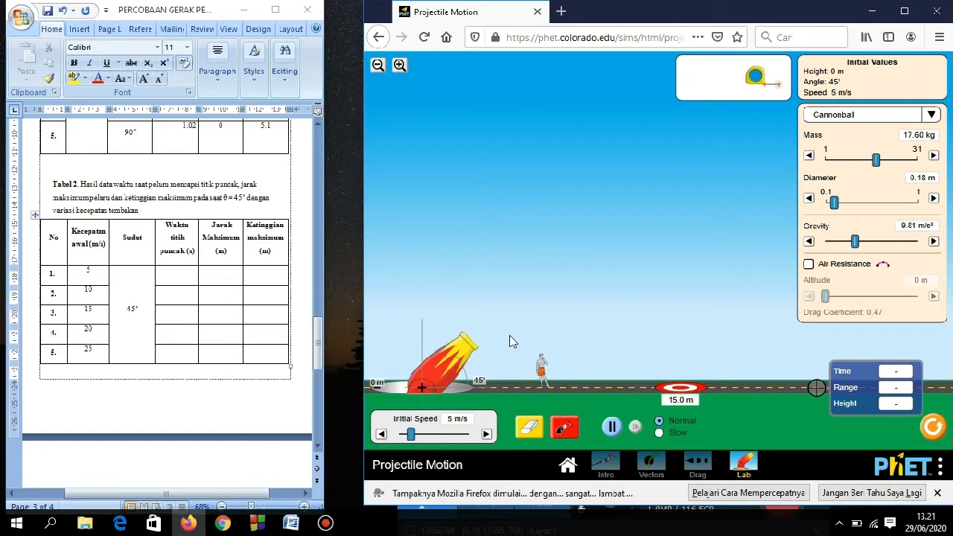
left_click(565, 440)
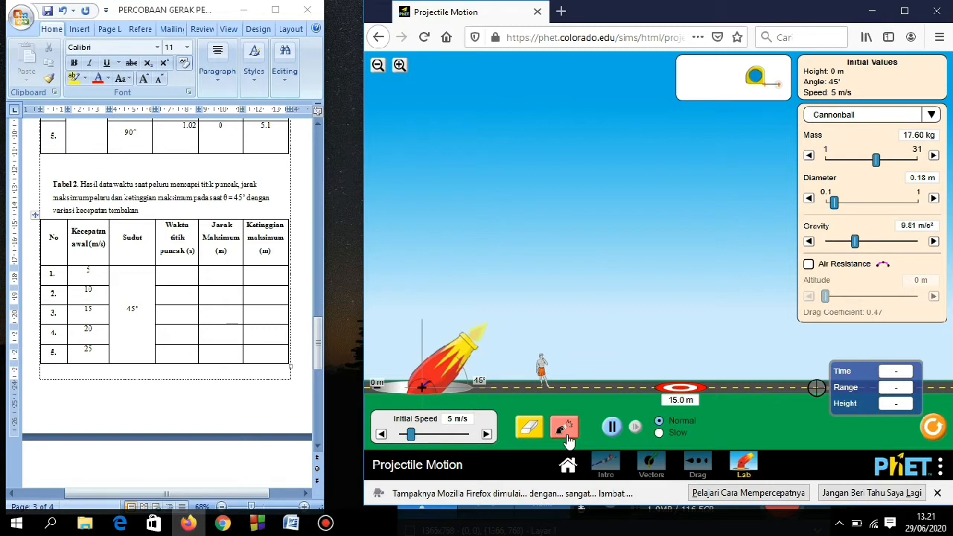
left_click(400, 65)
left_click_drag(912, 388, 467, 368)
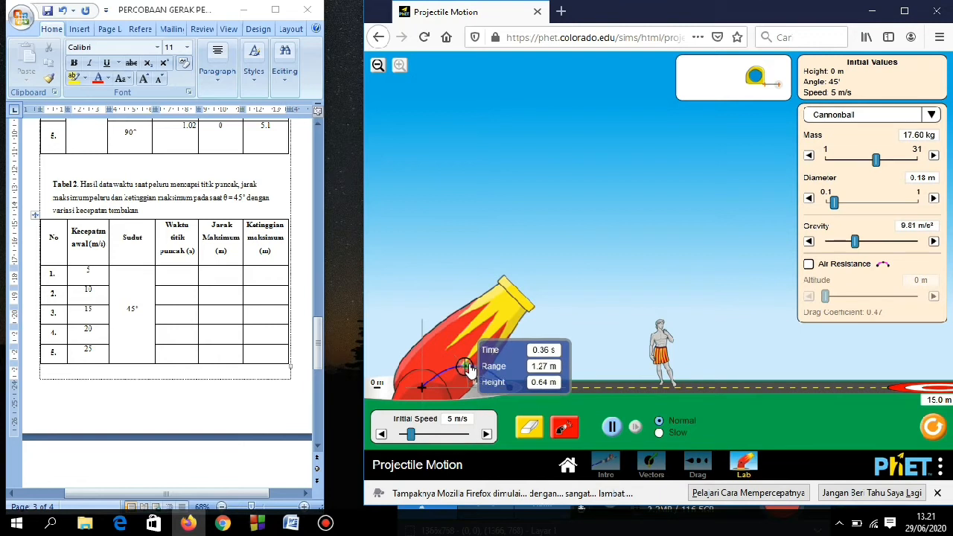
Step: Fill the 5 m/s row of Table 2 with peak time 0.36, maximum height 0.64 and the range measured at landing, 2.55
left_click(184, 283)
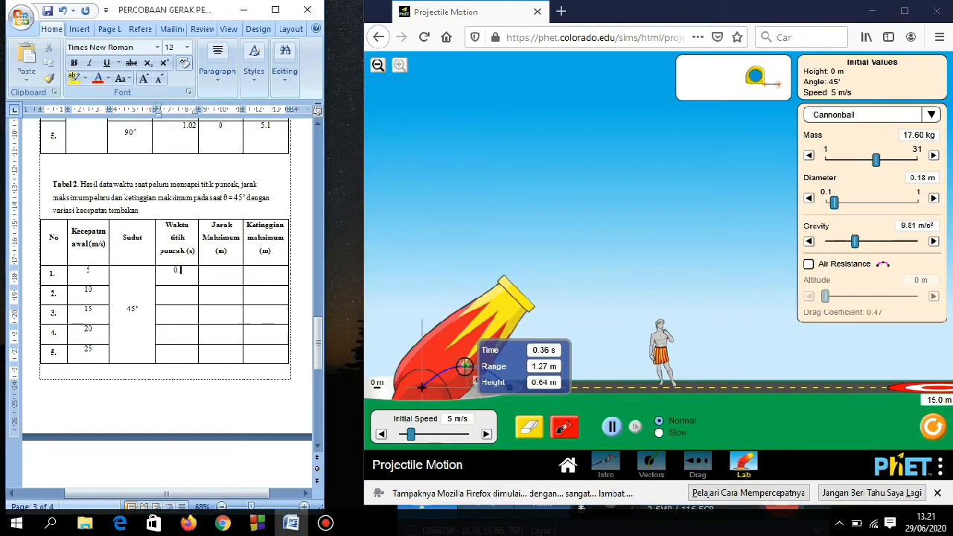
left_click(265, 273)
type("0.64")
left_click_drag(535, 390, 553, 393)
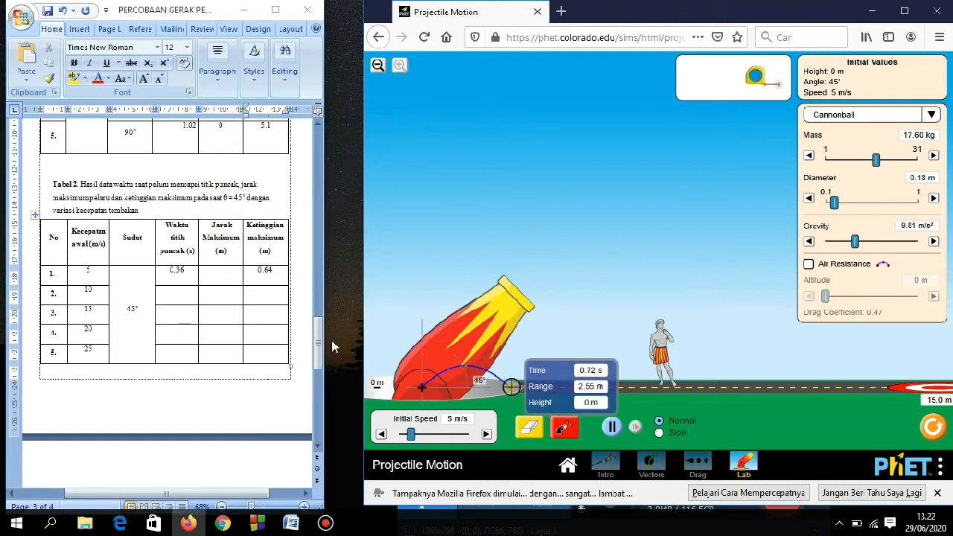
left_click(223, 281)
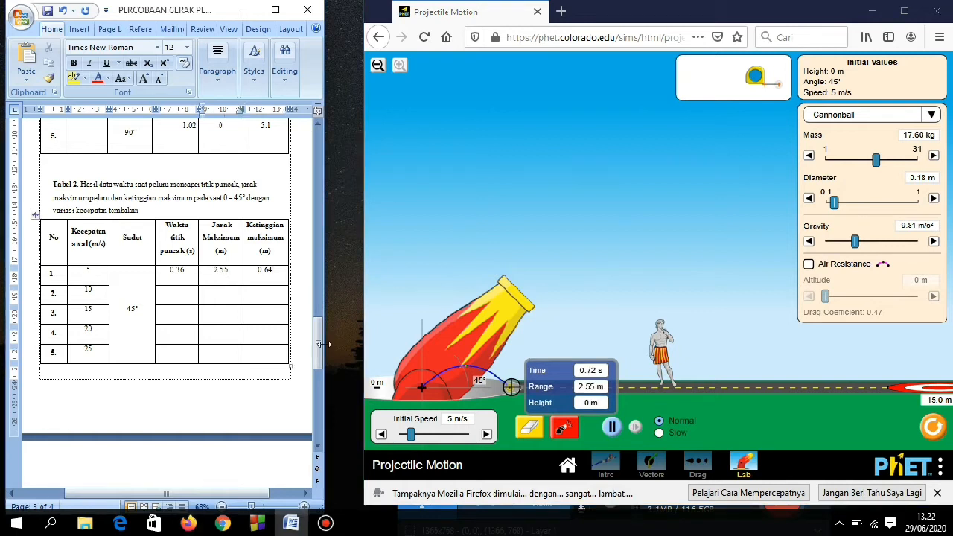
Step: Replace the 5 m/s shot with one fired at 10 m/s and place the meter on its trajectory's peak
left_click(528, 426)
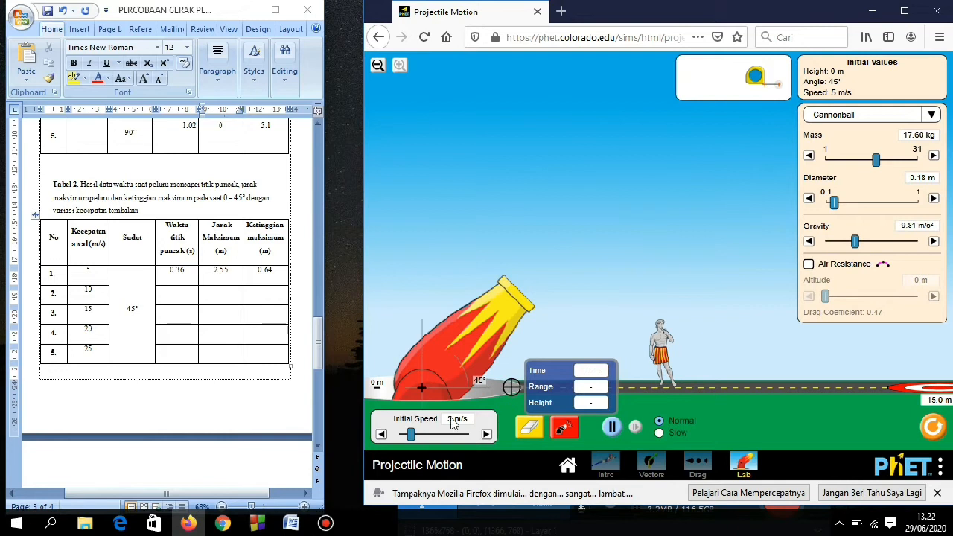
left_click(486, 435)
left_click(487, 435)
left_click(487, 434)
left_click(486, 434)
left_click(486, 435)
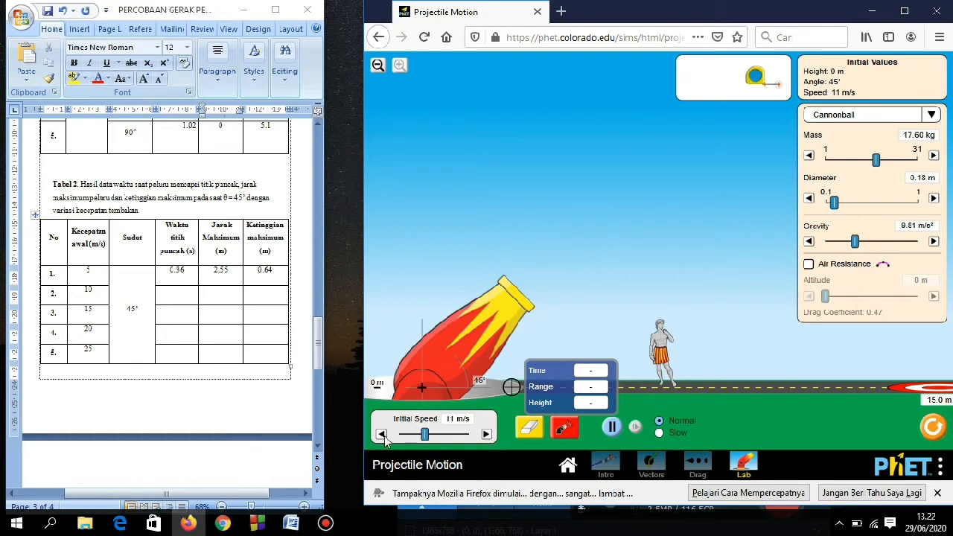
left_click_drag(560, 400, 642, 372)
left_click(564, 427)
left_click_drag(628, 385, 632, 324)
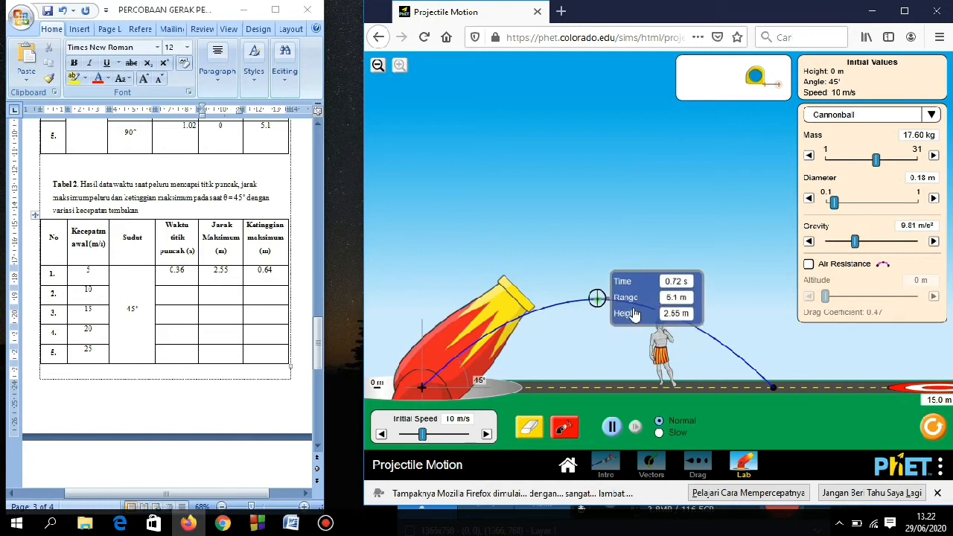
Step: Fill the 10 m/s row of Table 2 with peak time 0.72, maximum height 2.55 and the range measured at landing, 10.19
left_click(176, 295)
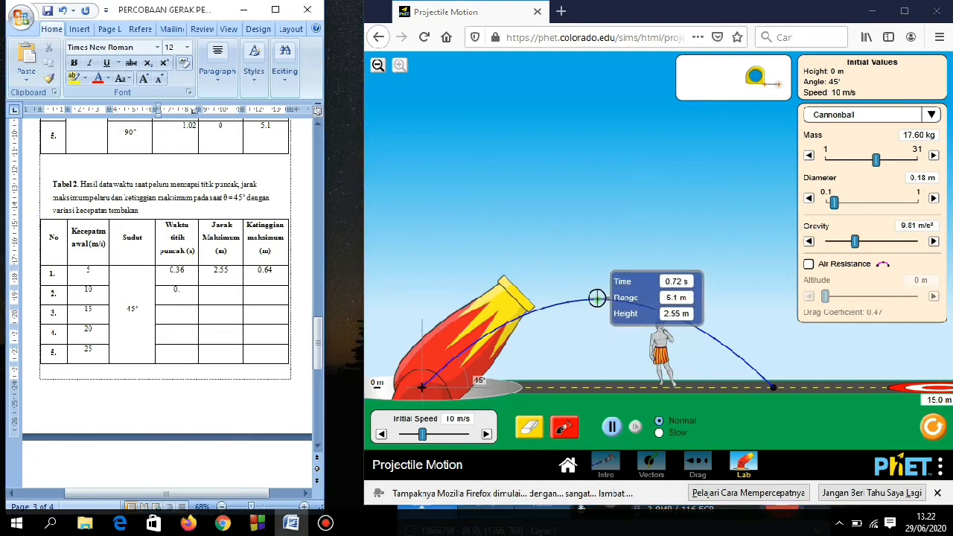
type("0.72")
left_click(269, 294)
left_click_drag(633, 326, 775, 387)
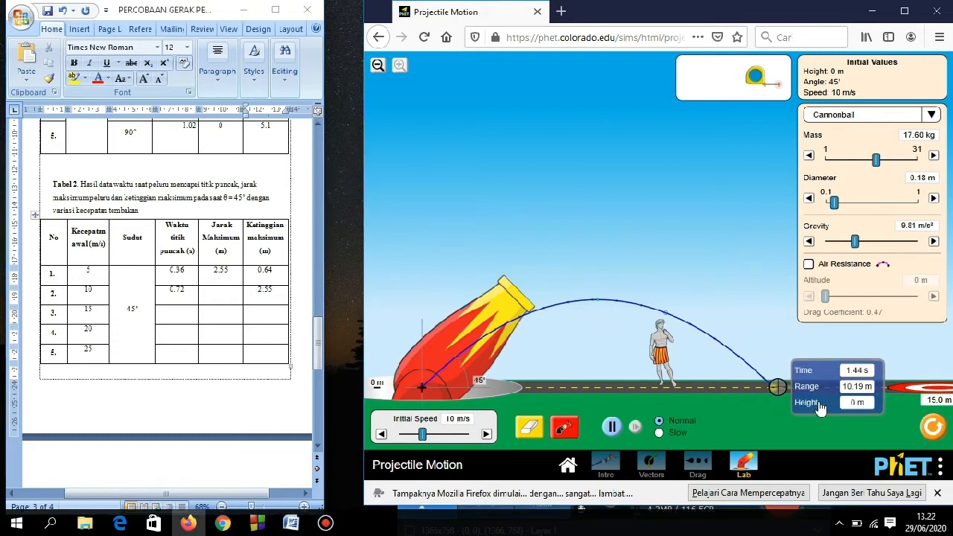
left_click(226, 299)
type("10.19")
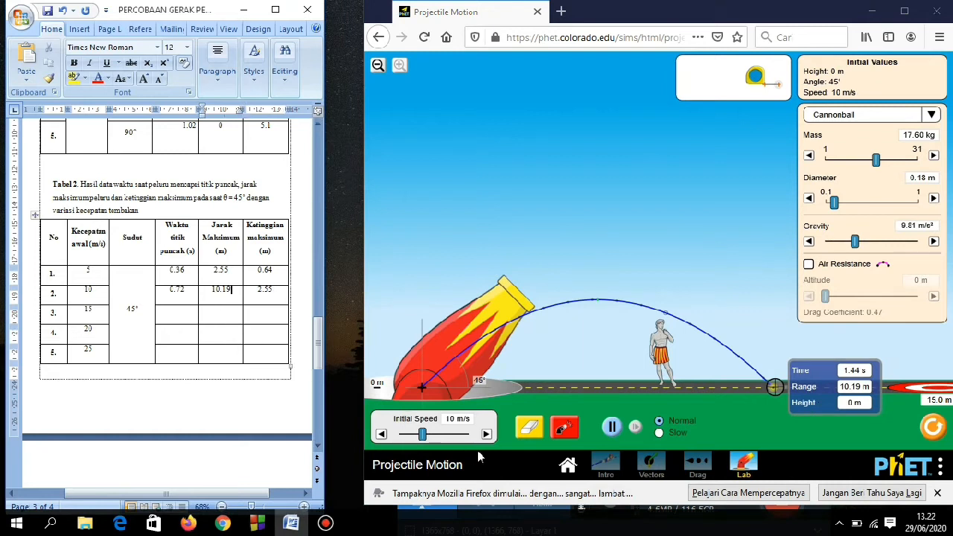
Step: Replace the 10 m/s shot with one fired at 15 m/s and place the meter on its trajectory's peak
left_click(528, 427)
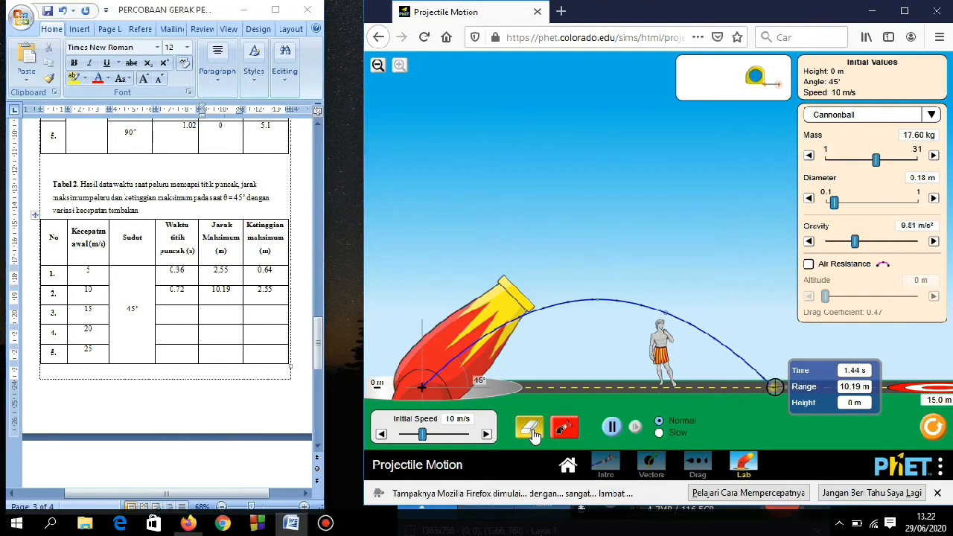
left_click(486, 434)
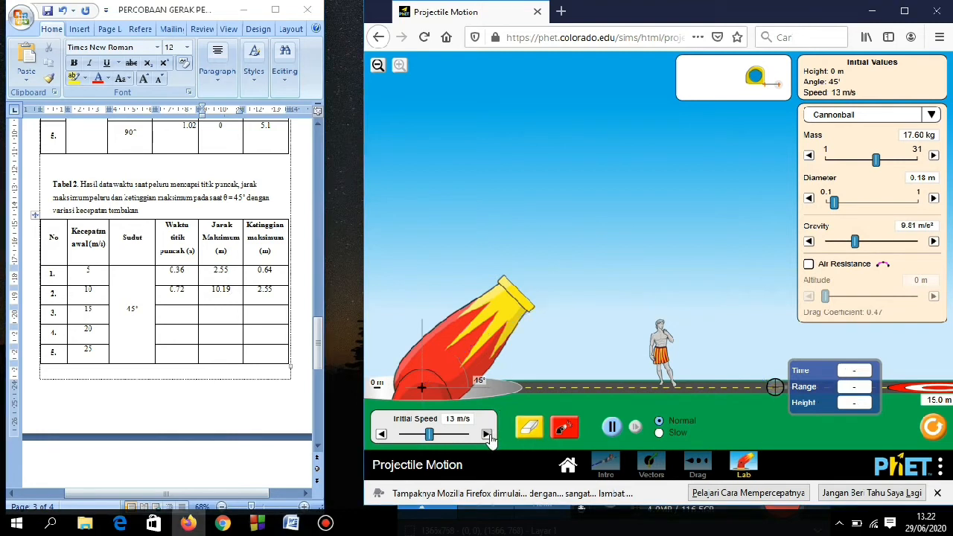
left_click(564, 427)
left_click(378, 66)
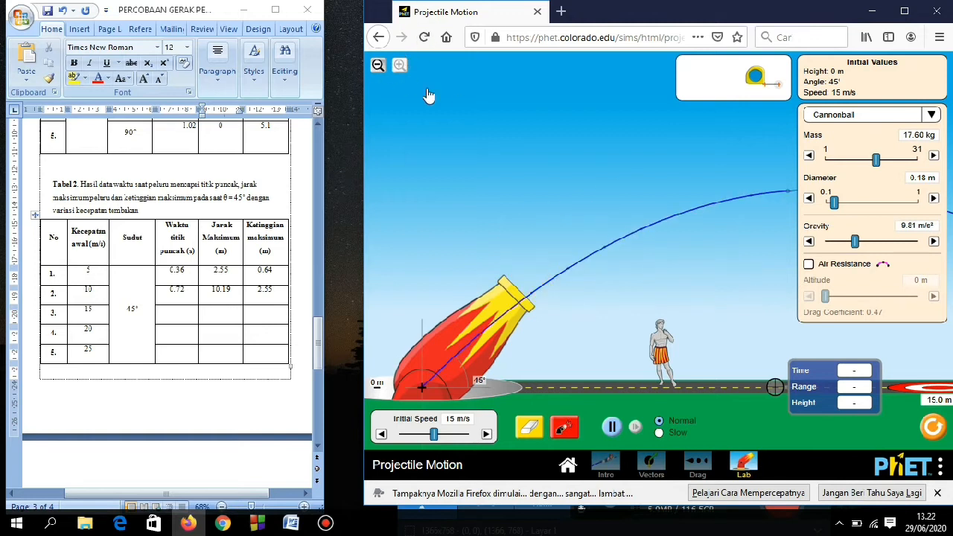
left_click_drag(666, 391, 679, 293)
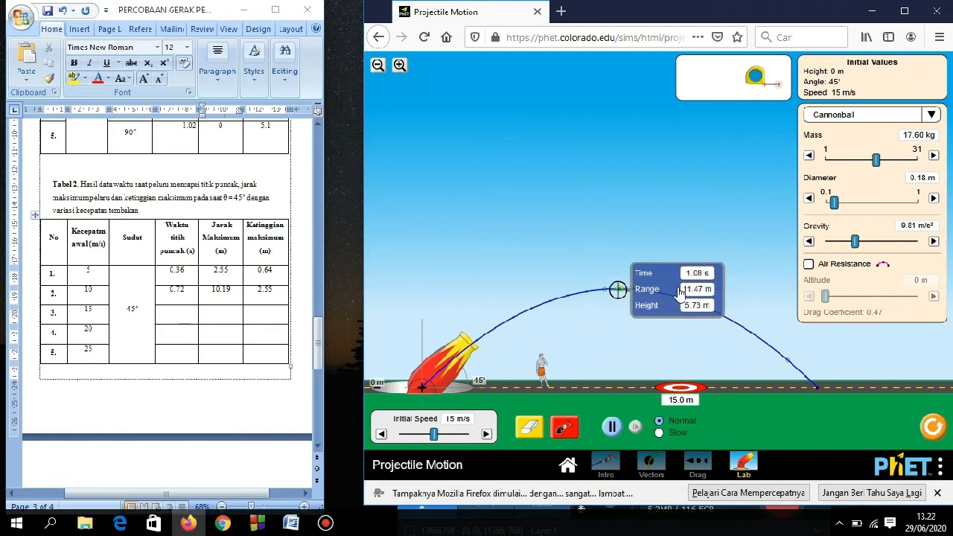
Step: Enter peak time 1.08 and maximum height 5.73 in the 15 m/s row of Table 2
left_click(186, 314)
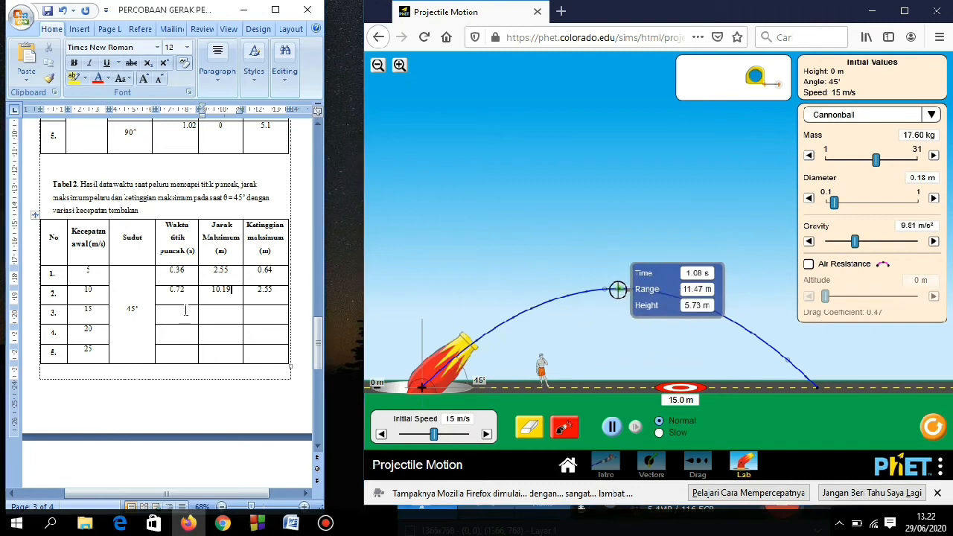
type("1.08")
left_click(282, 314)
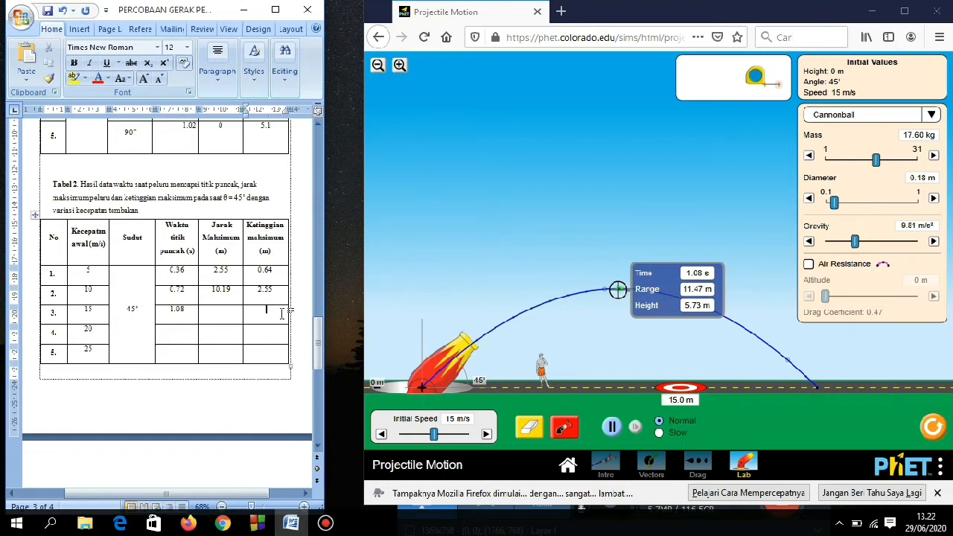
type("5.73")
Step: Measure the 15 m/s shot at its landing point and enter 22.94 as its maximum range in Table 2
left_click_drag(647, 295, 850, 395)
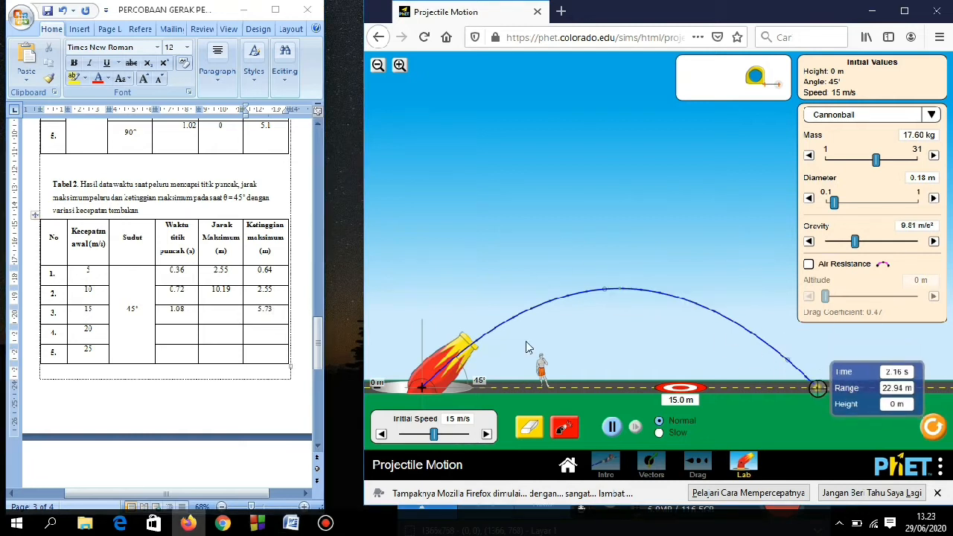
left_click(224, 310)
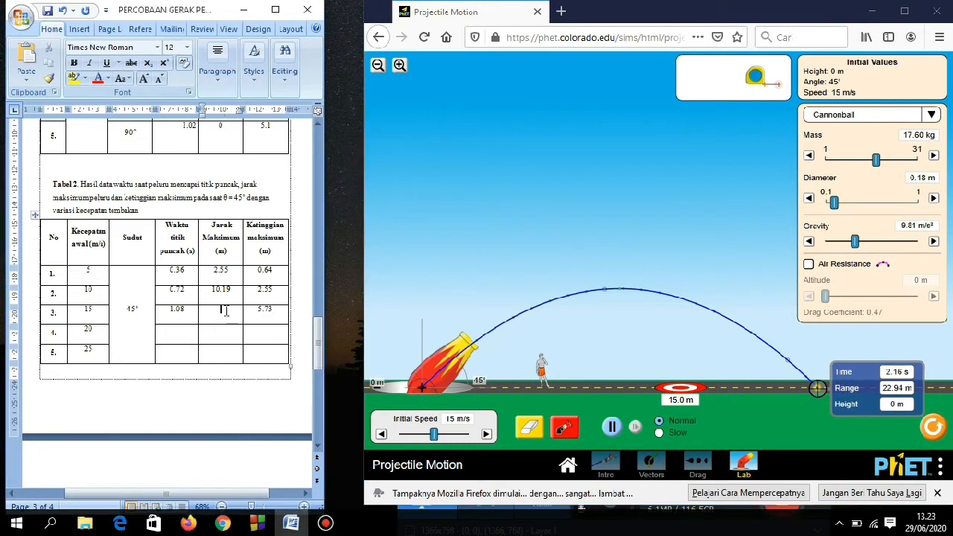
type("22.94")
Step: Replace the 15 m/s shot with one fired at 20 m/s and place the meter on its trajectory's peak
left_click(528, 427)
left_click(486, 435)
left_click(486, 434)
left_click(486, 434)
left_click(486, 435)
left_click(563, 427)
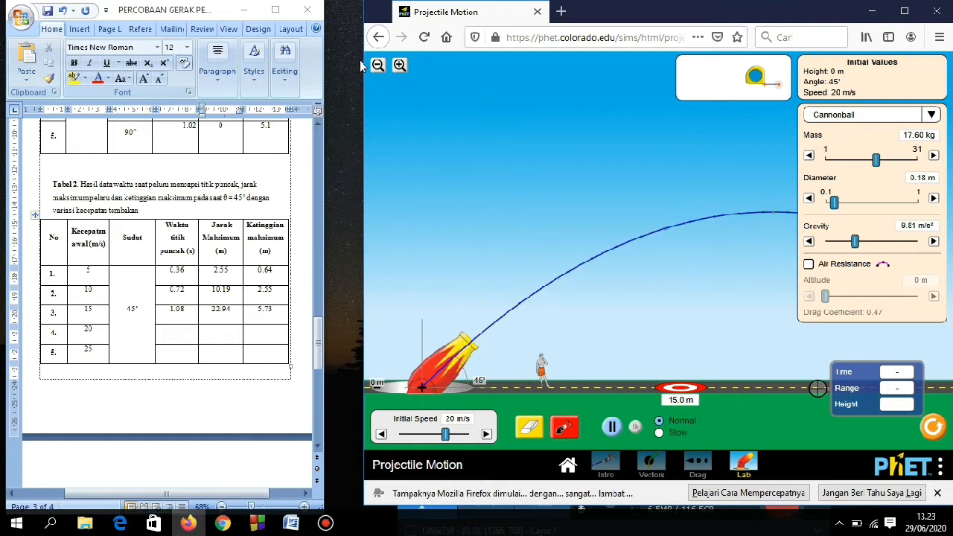
left_click(379, 69)
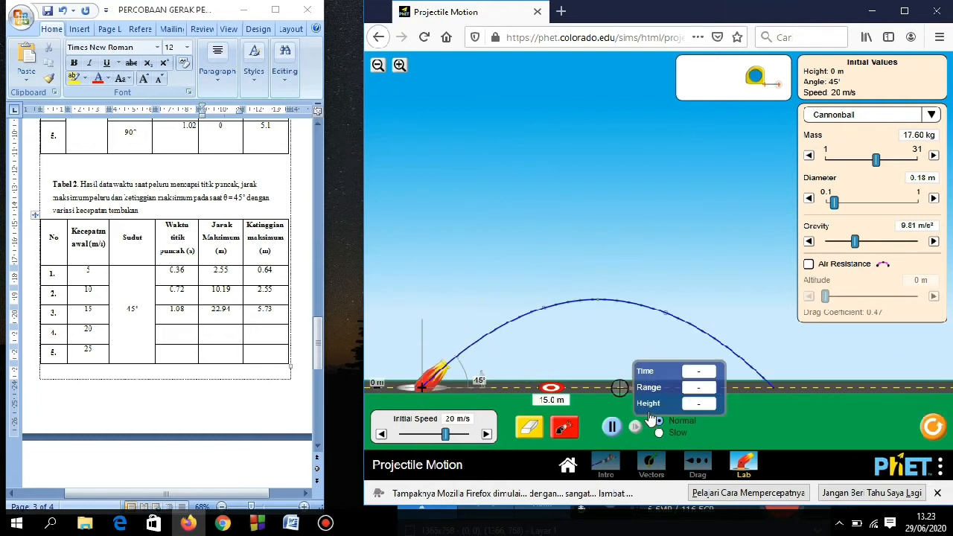
left_click_drag(648, 408, 628, 322)
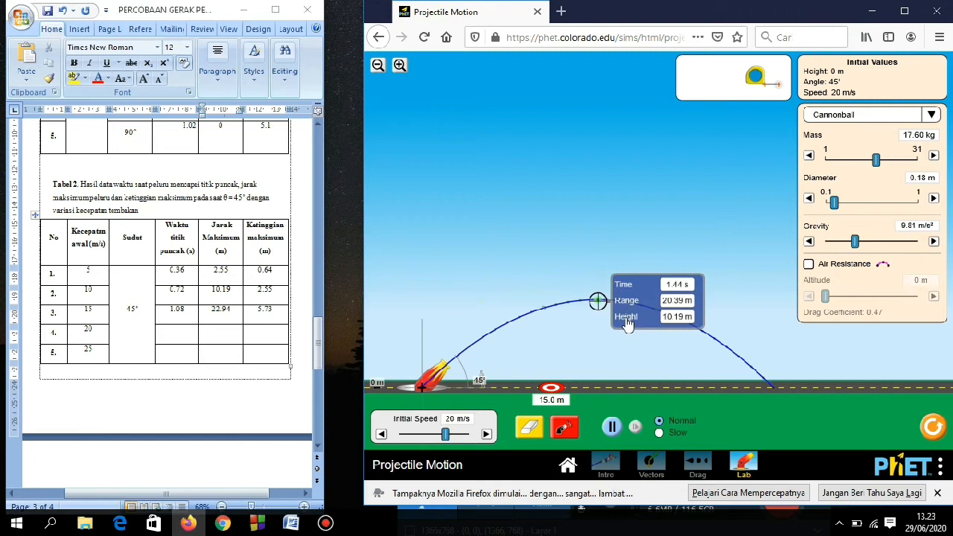
Step: Fill the 20 m/s row of Table 2 with peak time 1.44, maximum height 10.19 and the range measured at landing, 40.77
left_click(182, 335)
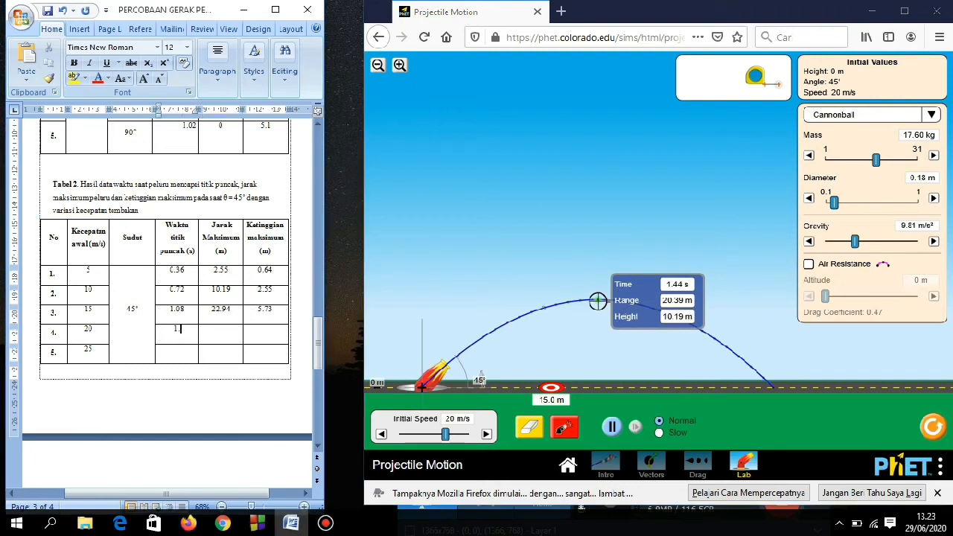
left_click(251, 332)
type("10.19")
left_click_drag(621, 299, 792, 381)
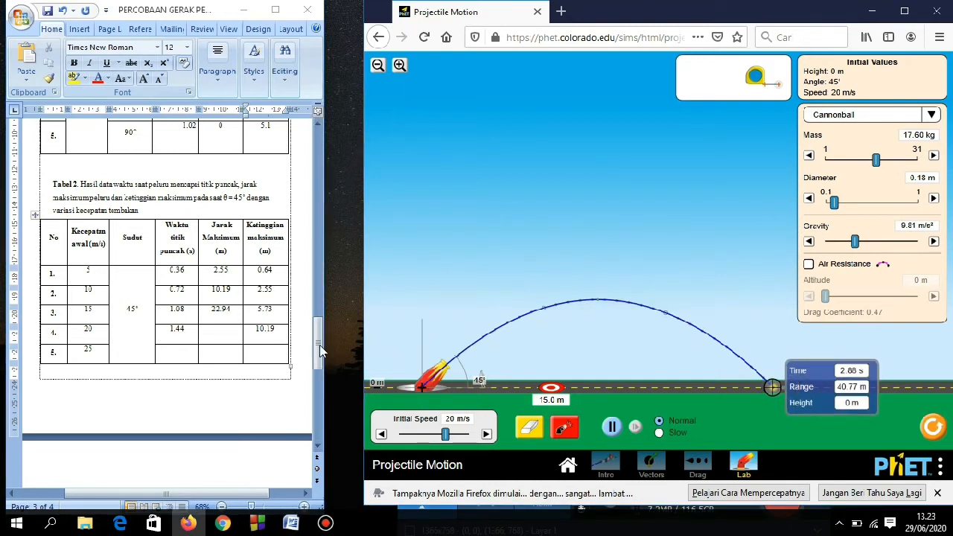
left_click(235, 334)
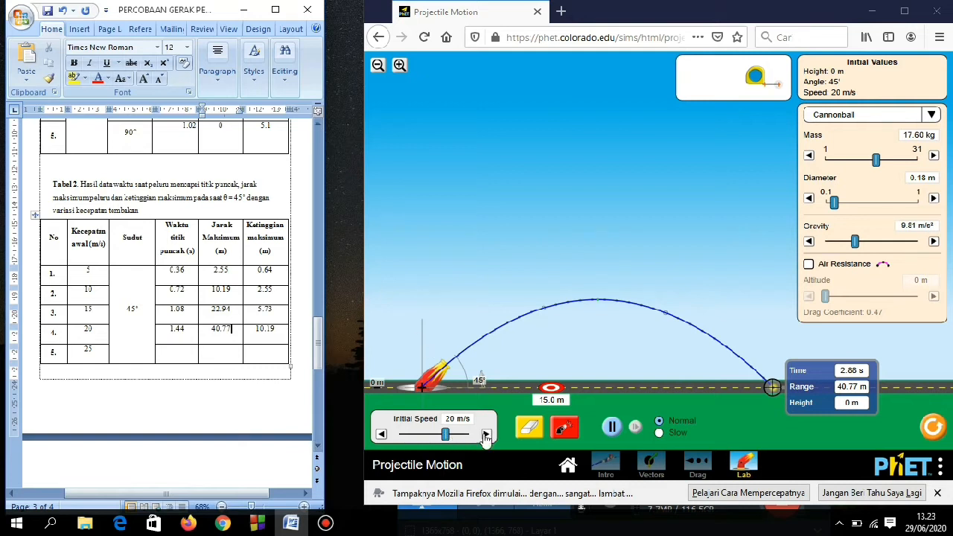
Step: Replace the 20 m/s shot with one fired at 25 m/s and place the meter on its trajectory's peak
left_click(530, 427)
left_click(486, 434)
left_click(486, 435)
left_click(486, 434)
left_click(487, 434)
left_click(486, 434)
left_click(486, 434)
left_click(486, 434)
left_click(486, 434)
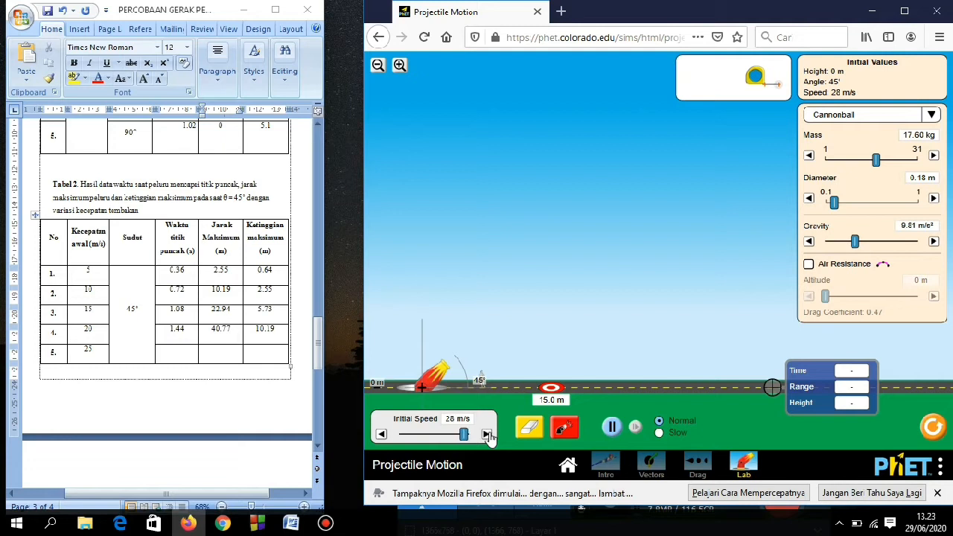
left_click(380, 434)
left_click(380, 434)
left_click(380, 434)
left_click(560, 429)
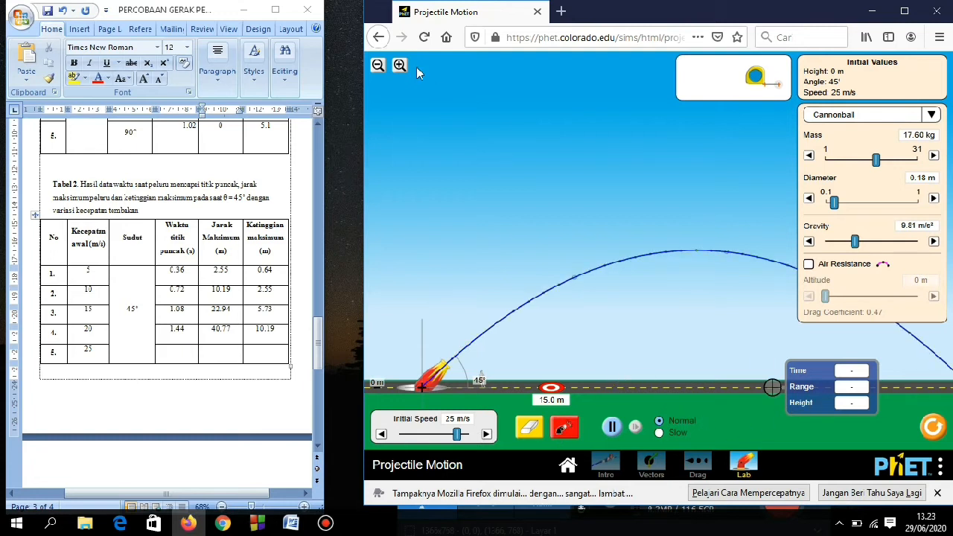
left_click(377, 65)
left_click_drag(653, 389, 616, 323)
Step: Fill the 25 m/s row of Table 2 with peak time 1.8, maximum height 15.93 and the range measured at landing, 63.71
left_click(182, 352)
type("1.8")
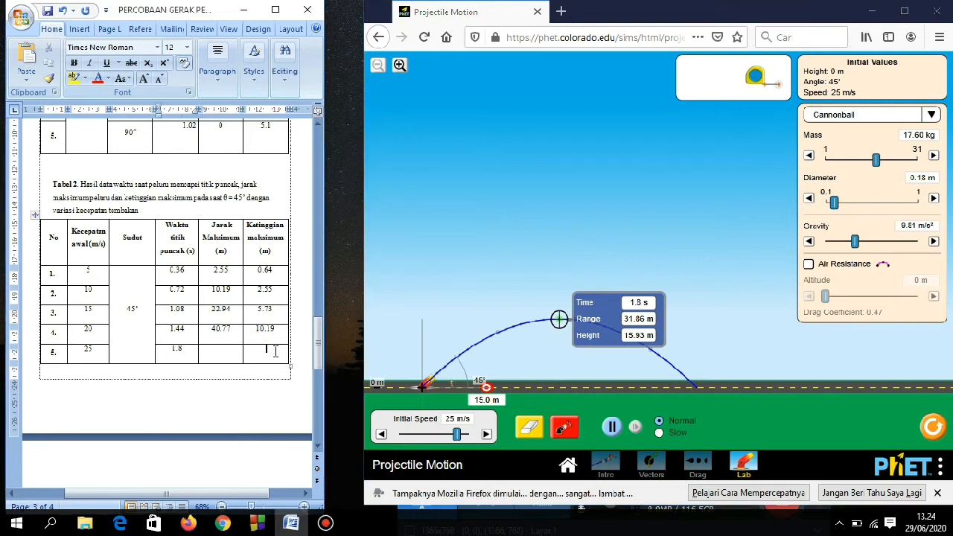
key("ctrl+s")
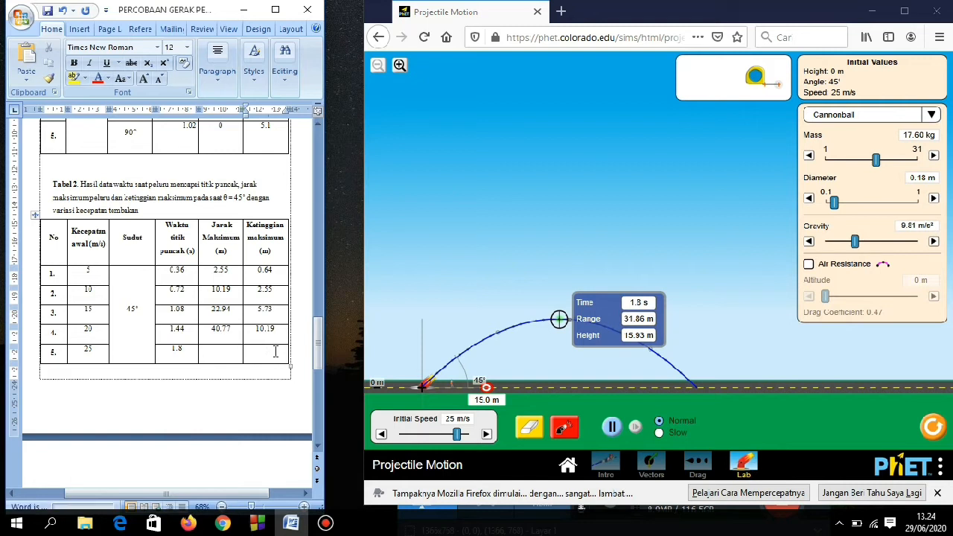
type("15.93")
left_click(722, 388)
left_click_drag(723, 388, 723, 384)
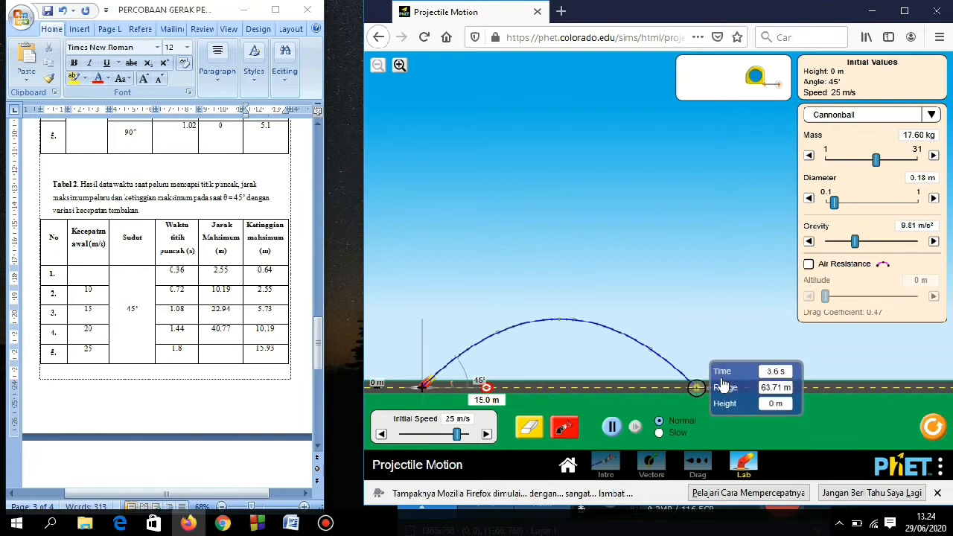
left_click(237, 360)
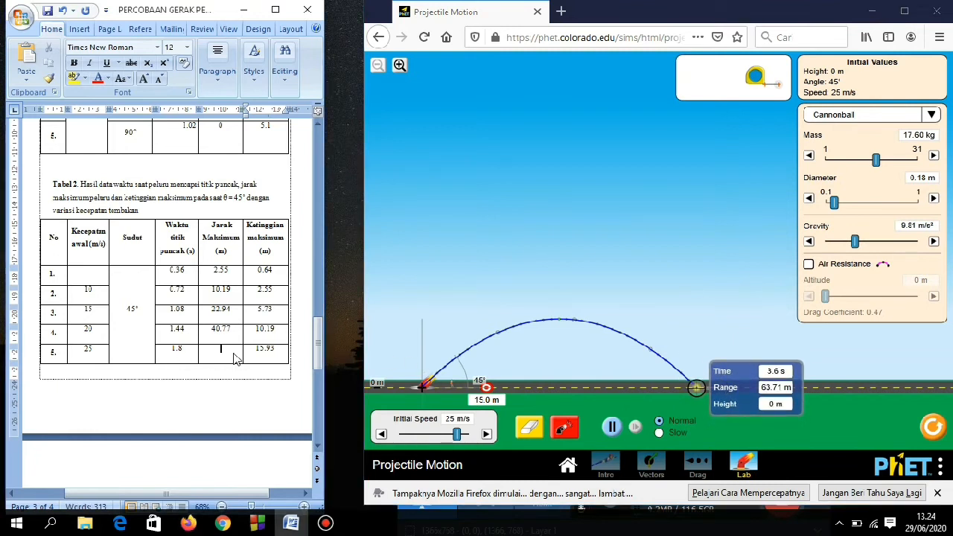
type("63.7")
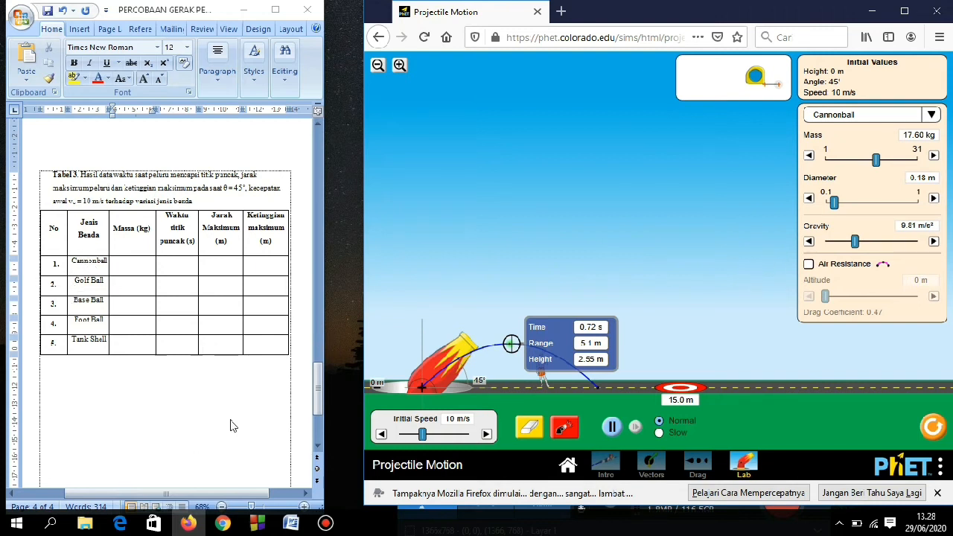
Step: Choose Cannonball as the projectile on a cleared field and enter mass 17.60 in its Table 3 row
left_click(526, 436)
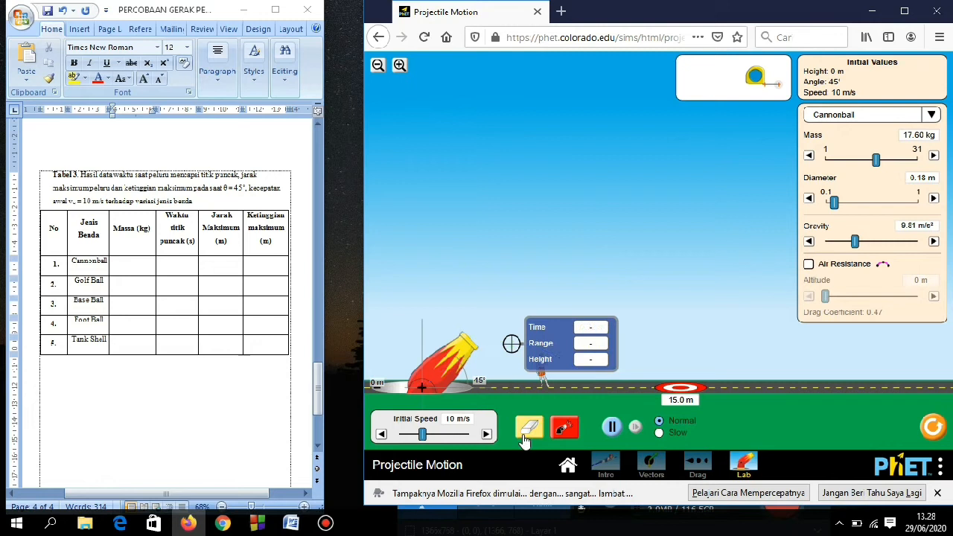
left_click(932, 114)
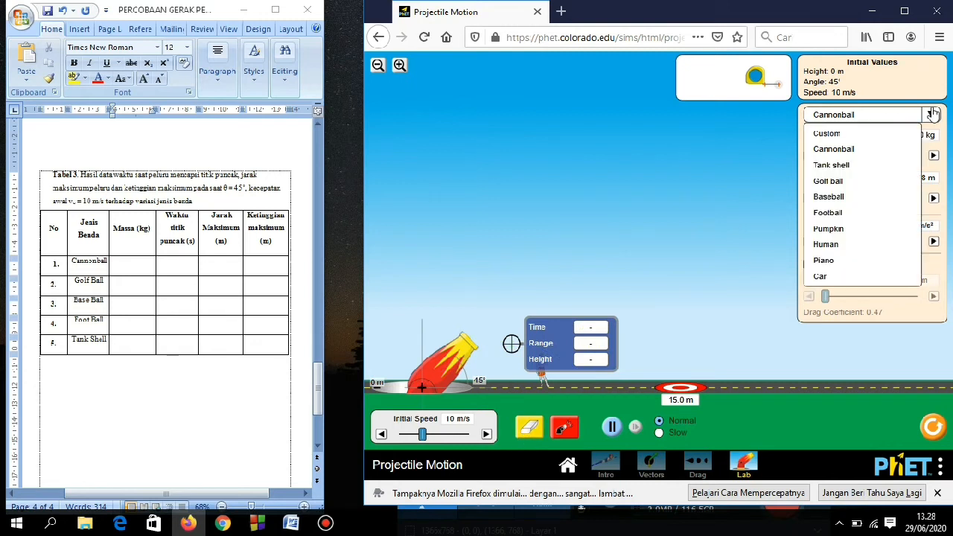
left_click(833, 151)
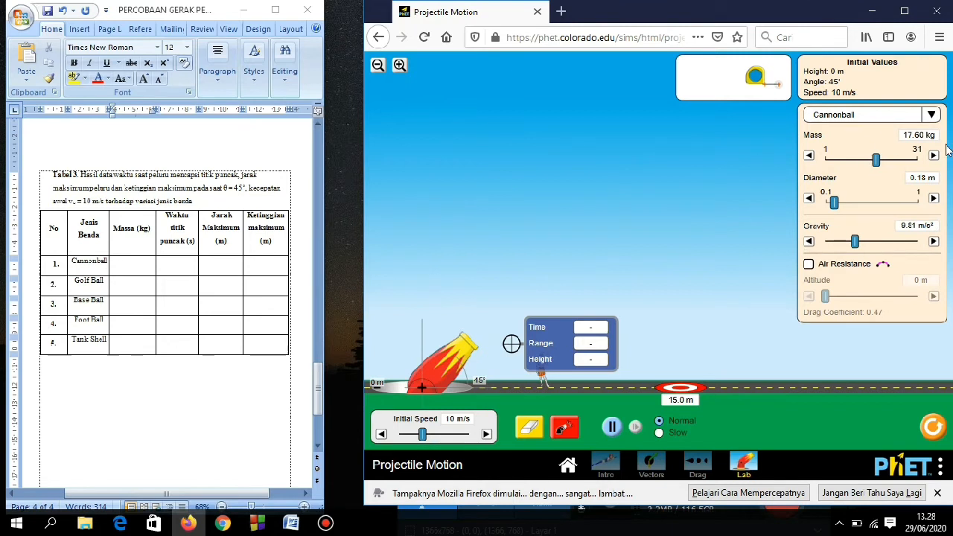
left_click(932, 115)
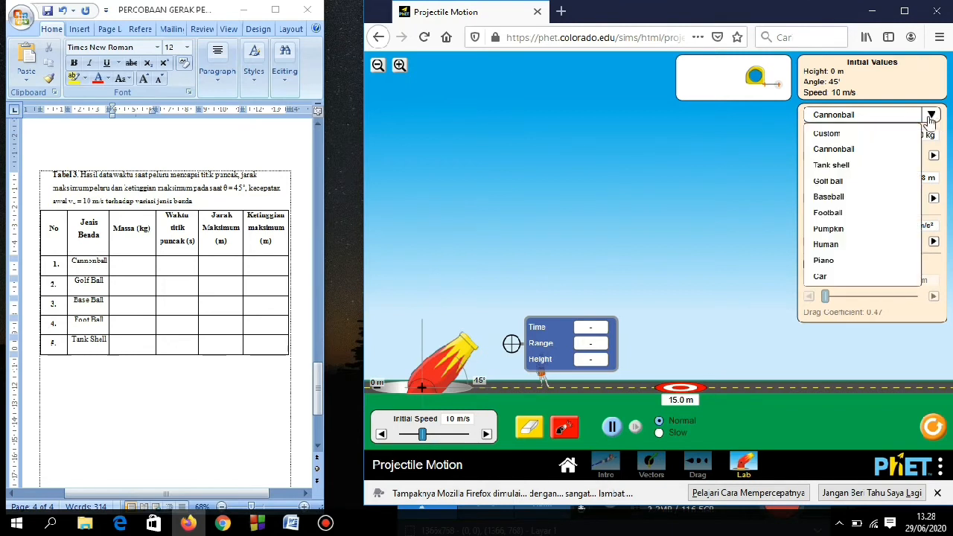
left_click(883, 149)
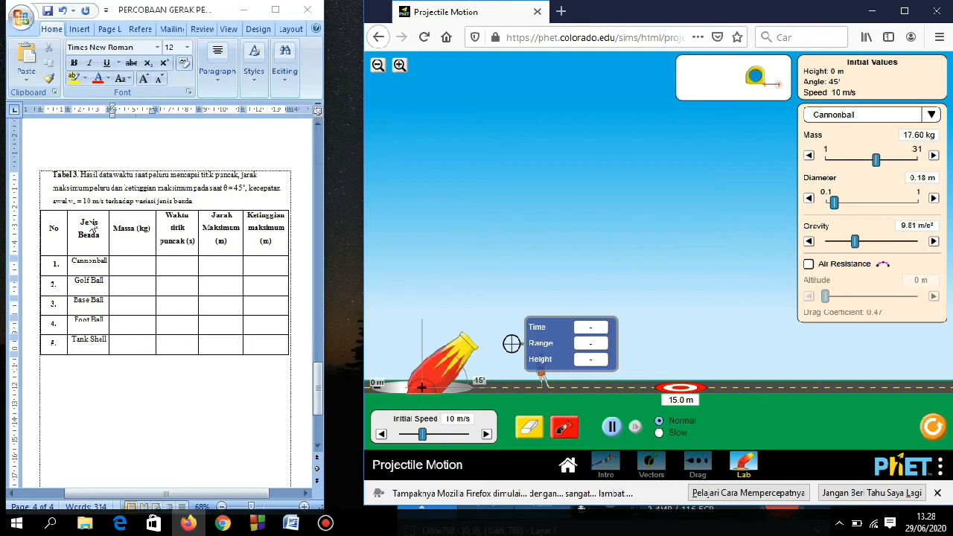
left_click(128, 261)
type("17.6")
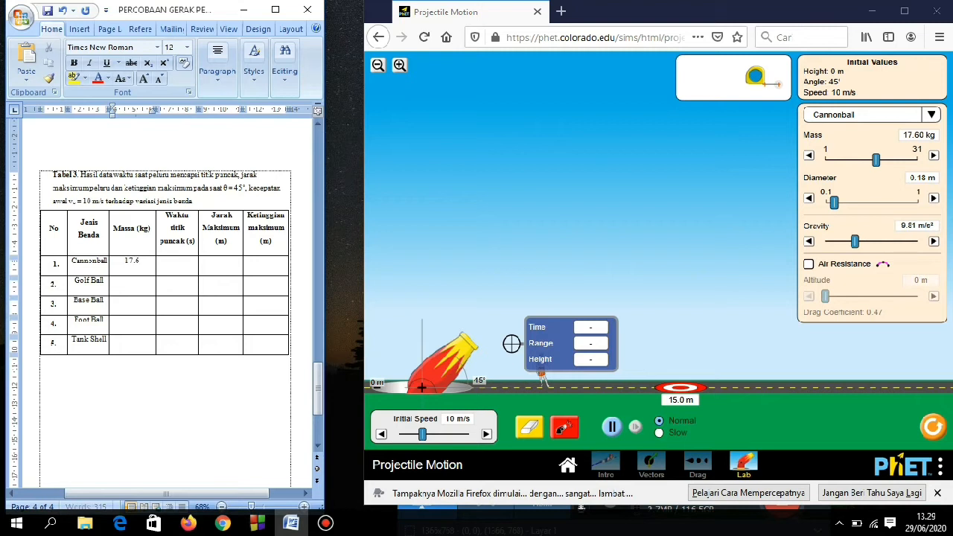
Step: Fire the cannonball at 10 m/s and 45° and place the meter on its trajectory's peak
left_click_drag(573, 327, 600, 273)
left_click(563, 432)
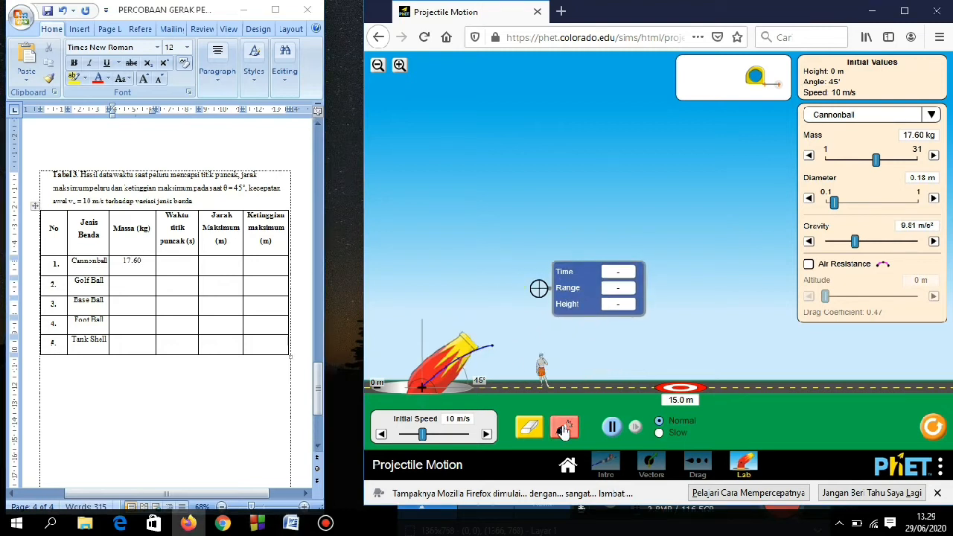
left_click_drag(574, 289, 545, 343)
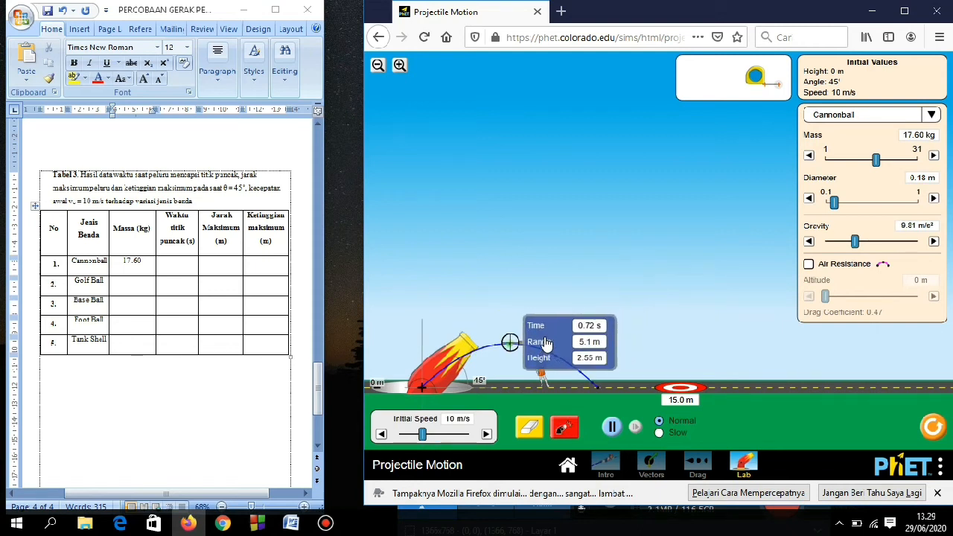
Step: Fill the Cannonball row of Table 3 with peak time 0.72, maximum height 2.55 and the range measured at landing, 10.19
left_click(173, 270)
left_click(172, 270)
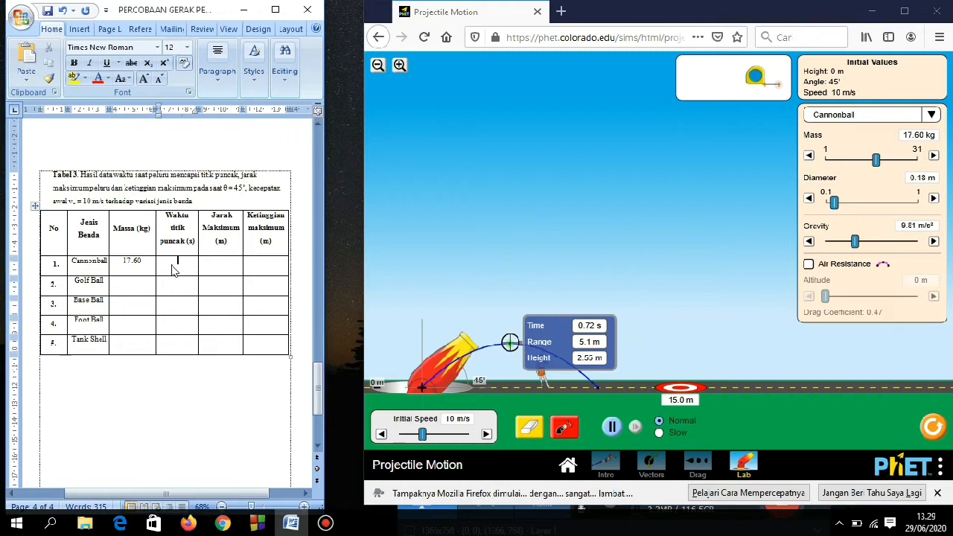
type("0.72")
left_click(260, 268)
type("2.55")
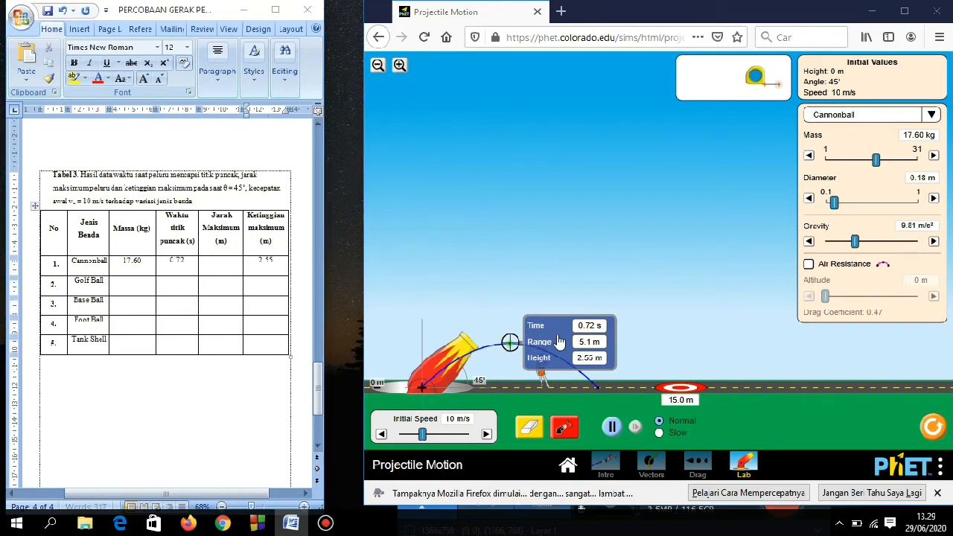
left_click_drag(572, 335, 641, 385)
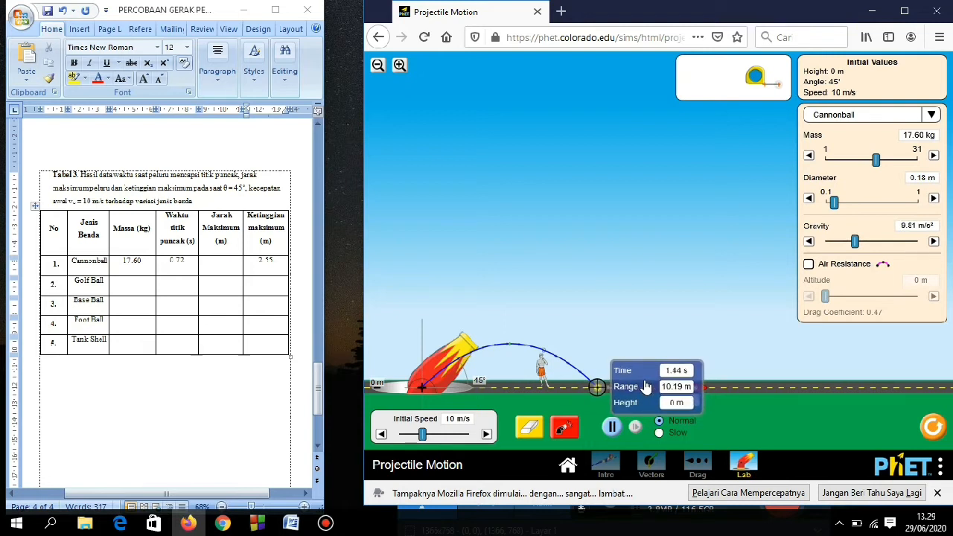
left_click(221, 270)
type("10.19")
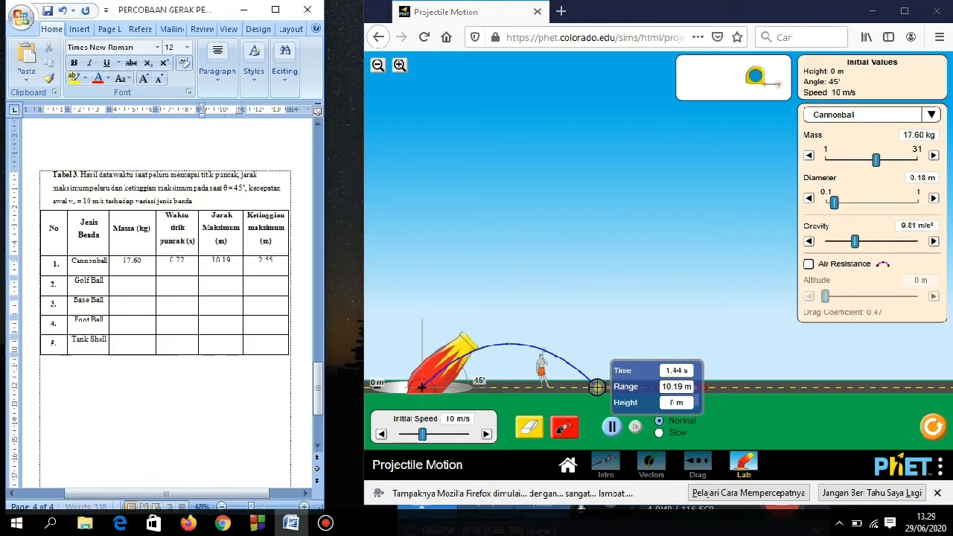
Step: Clear the cannonball shot, switch the projectile to Golf ball and enter mass 0.05 in its Table 3 row
left_click(529, 426)
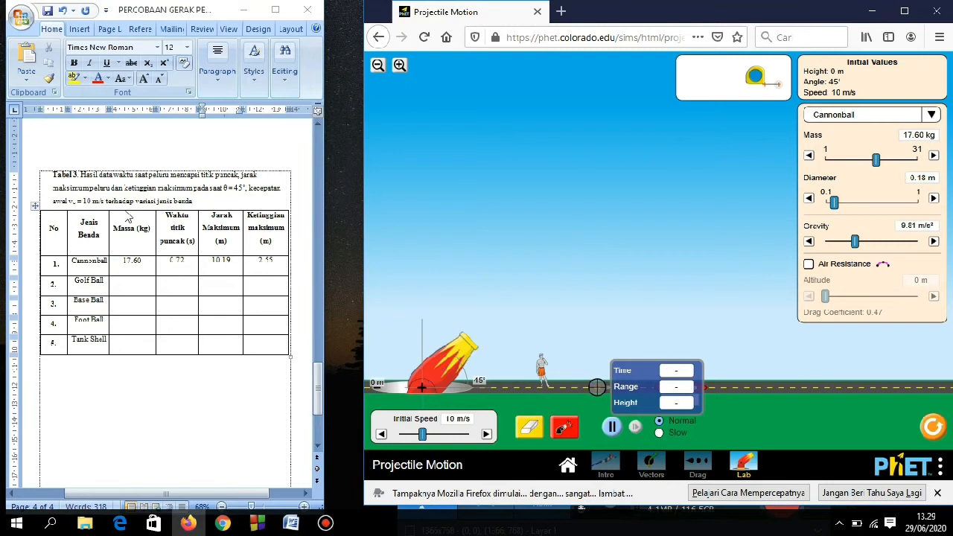
left_click(931, 115)
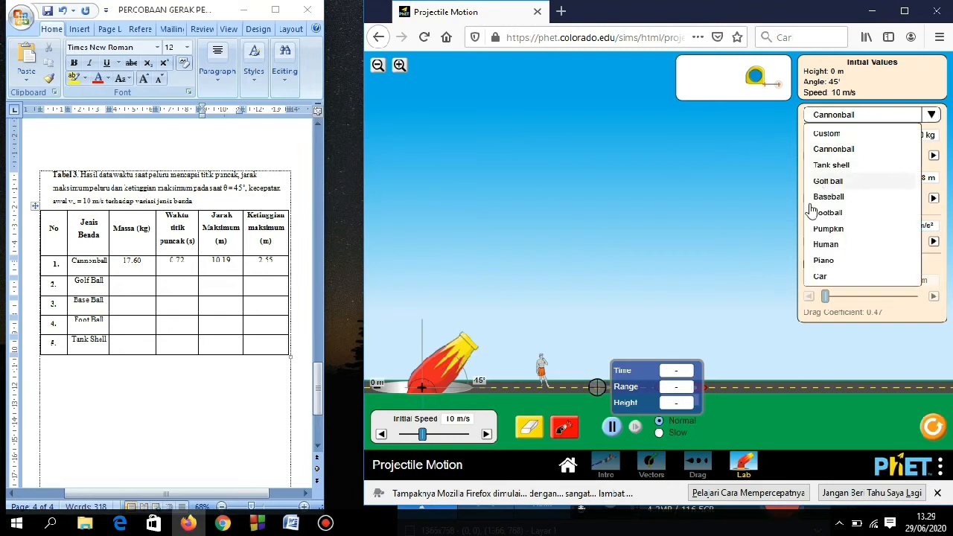
left_click(825, 181)
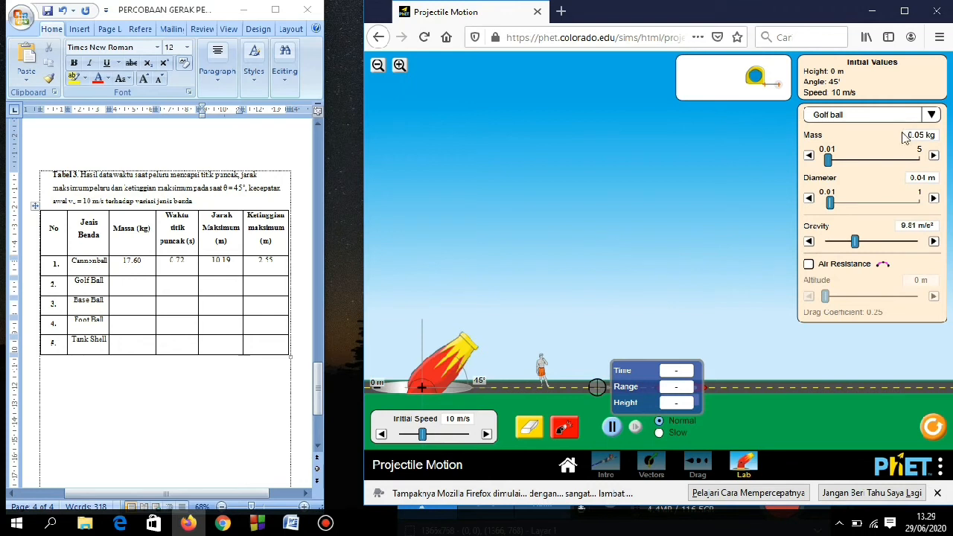
left_click(137, 280)
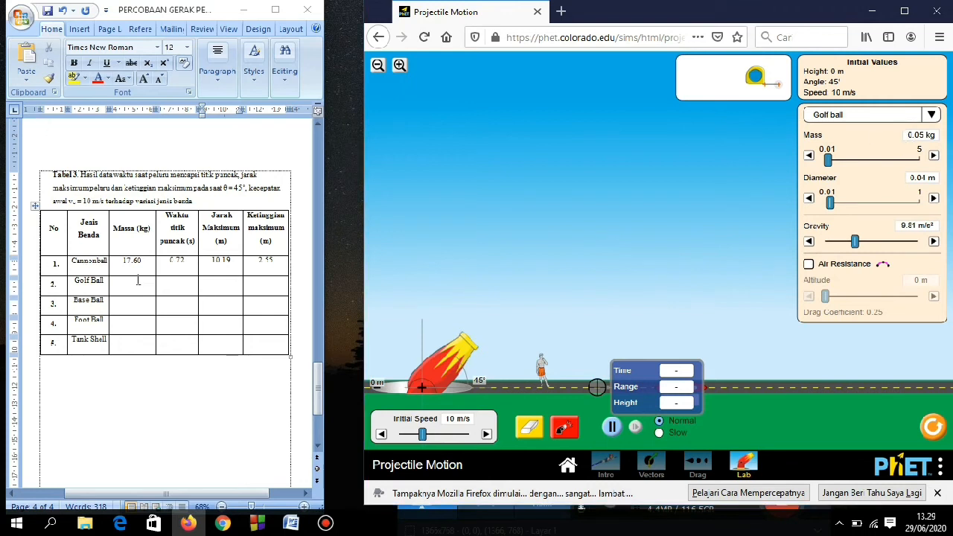
type("0.05")
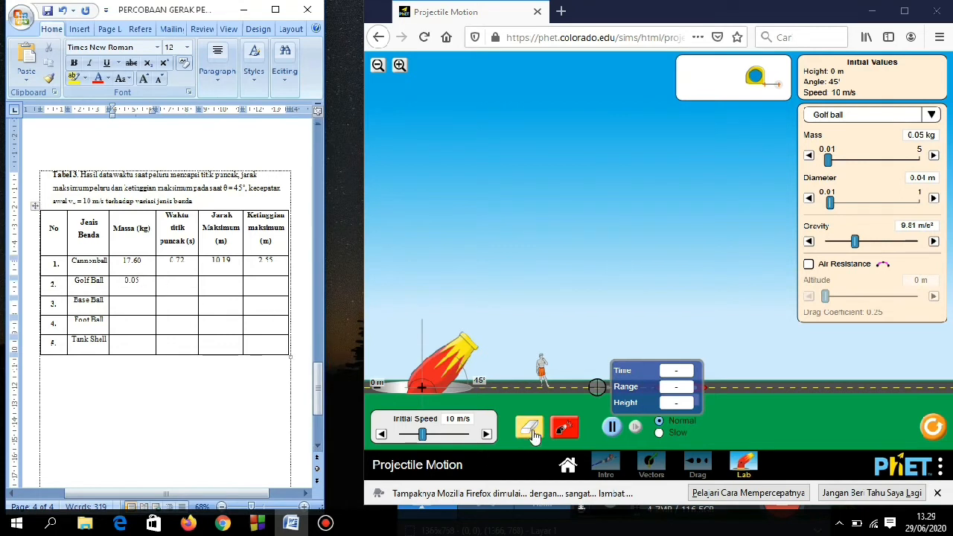
Step: Fire the golf ball, place the meter on its trajectory's peak and enter peak time 0.72 and maximum height 2.55 in the Golf Ball row
left_click(565, 432)
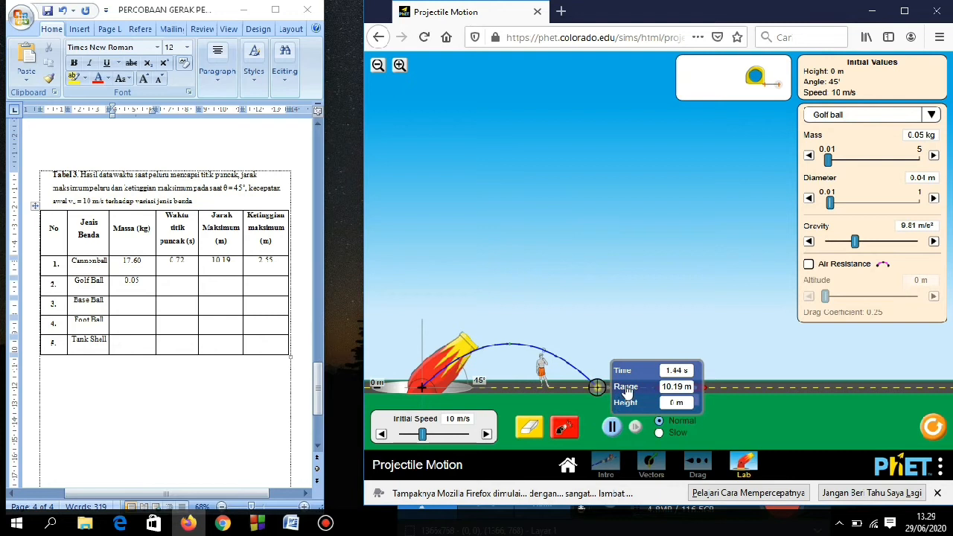
left_click_drag(627, 392, 539, 349)
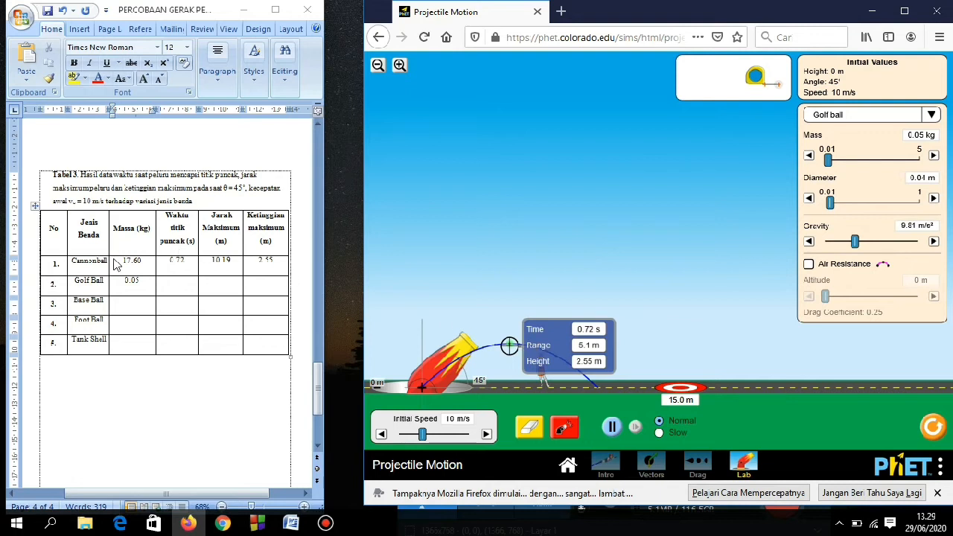
left_click(183, 286)
type("0.72")
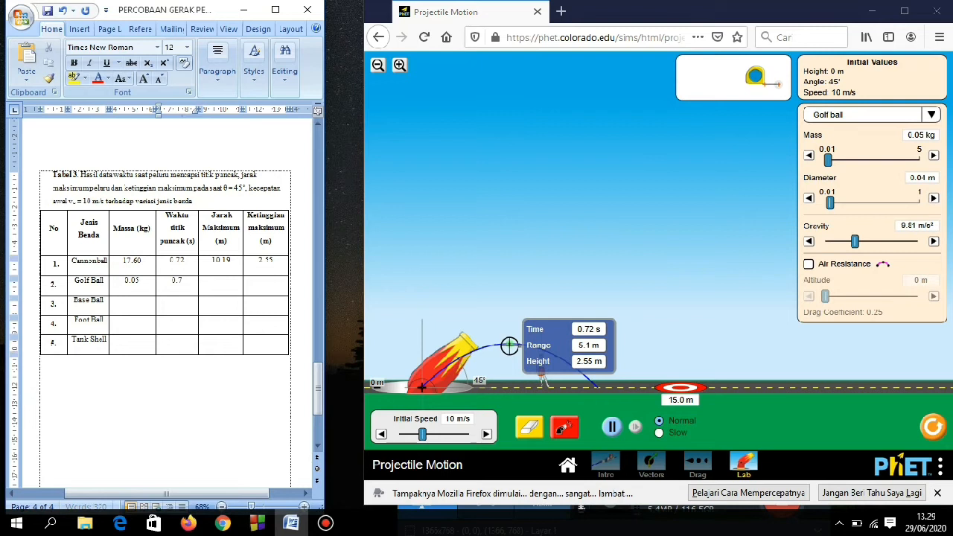
left_click(277, 287)
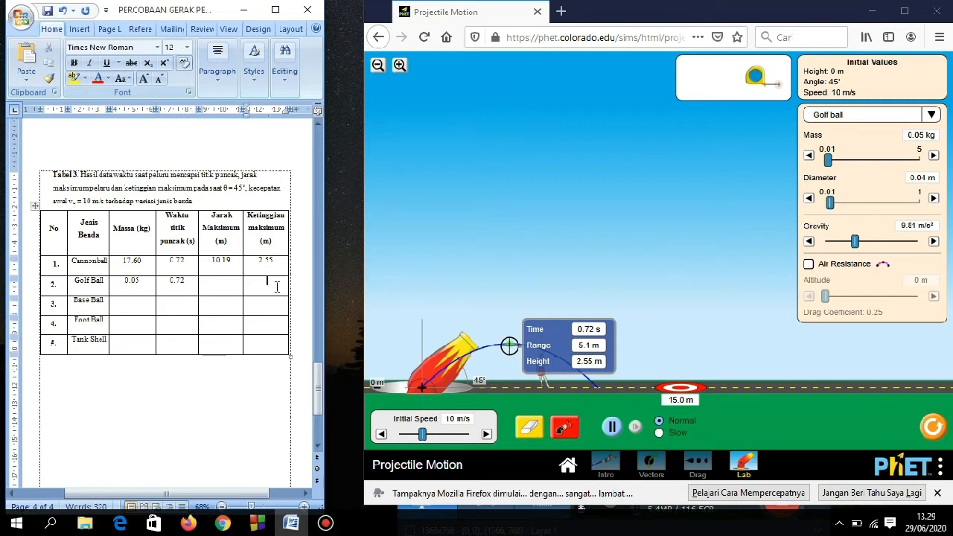
type("2")
type(".55")
Step: Measure the golf ball's range at its landing point and enter 10.19 as its maximum distance in Table 3
left_click_drag(538, 364, 628, 403)
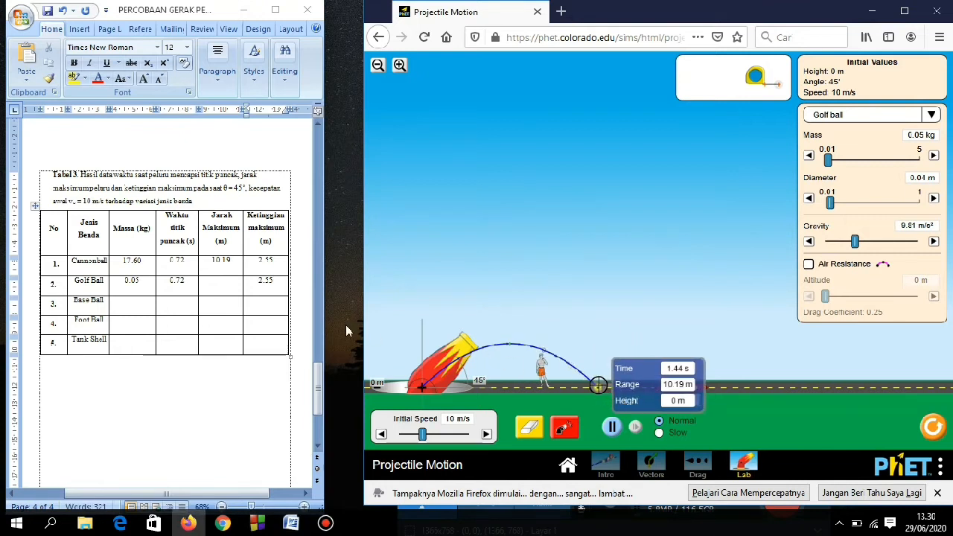
left_click(223, 283)
type("1")
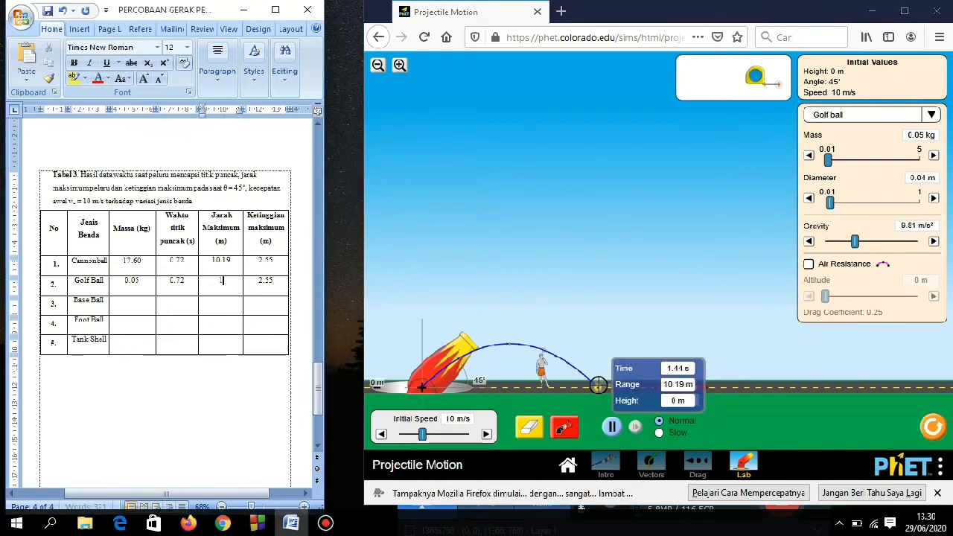
type("0.19")
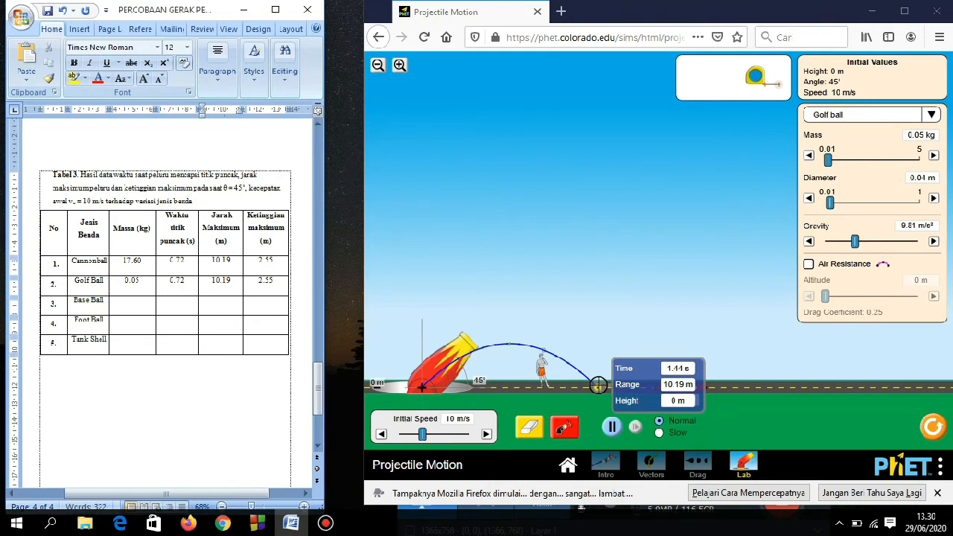
Step: Switch the projectile to Baseball and enter mass 0.15 in the Base Ball row of Table 3
left_click(142, 303)
left_click(931, 119)
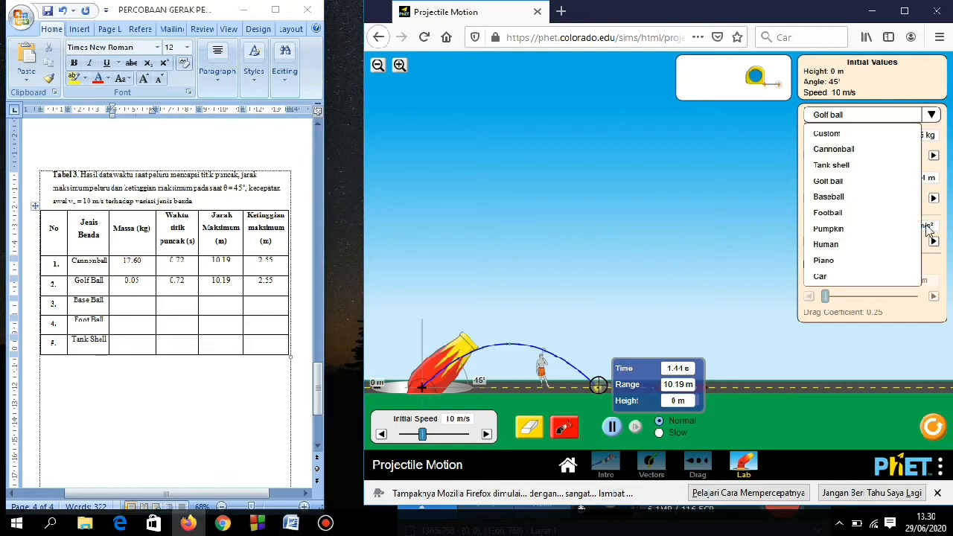
left_click(832, 198)
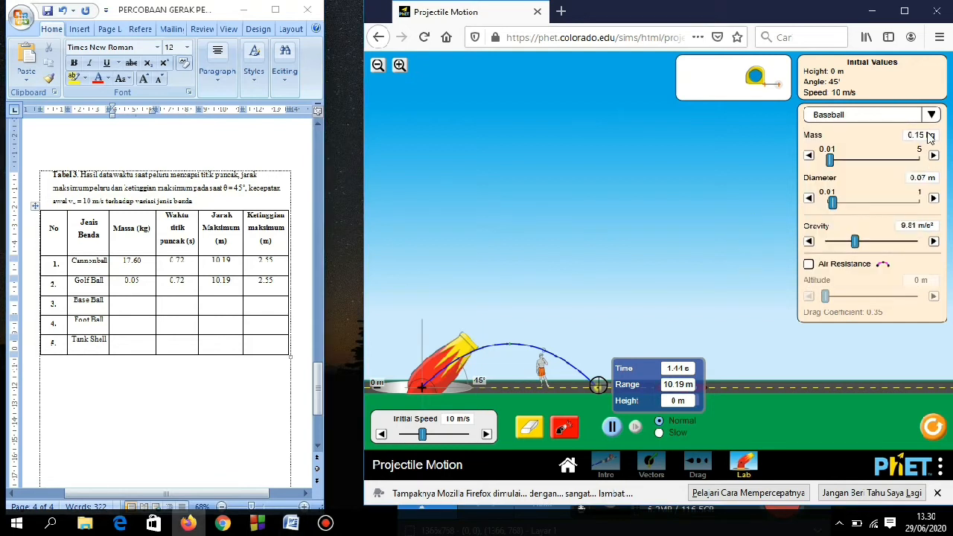
left_click(130, 308)
type("0.15")
key("Tab")
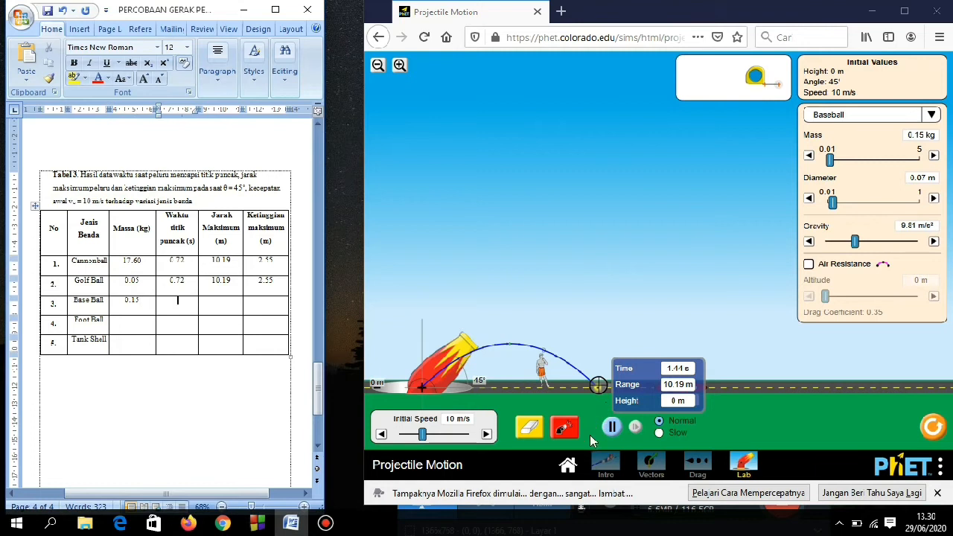
Step: Fire the baseball on a cleared field, measure at the trajectory's peak and record peak time 0.72 and maximum height 2.55 in its row
left_click(564, 427)
left_click(564, 427)
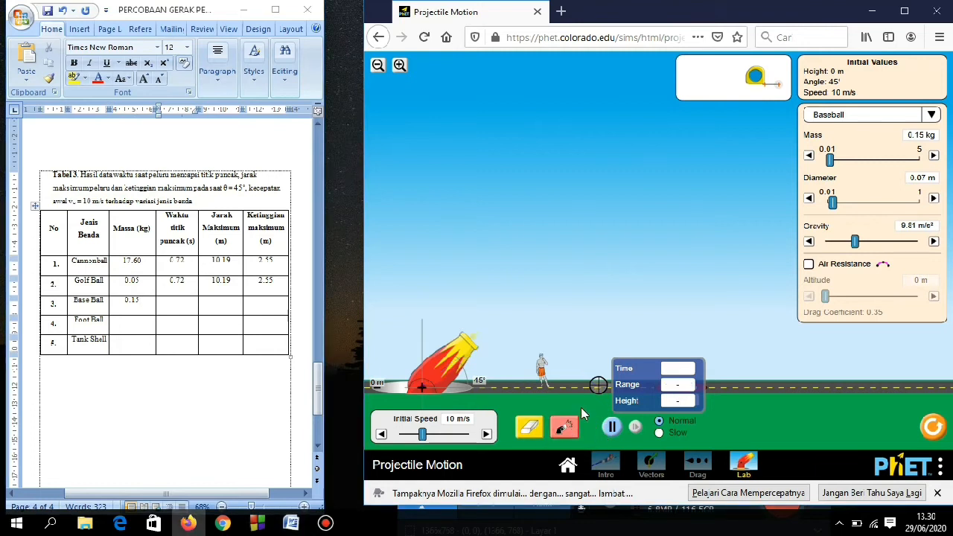
mouse_move(618, 385)
left_mouse_down()
mouse_move(581, 332)
mouse_move(532, 335)
mouse_move(528, 344)
left_mouse_up()
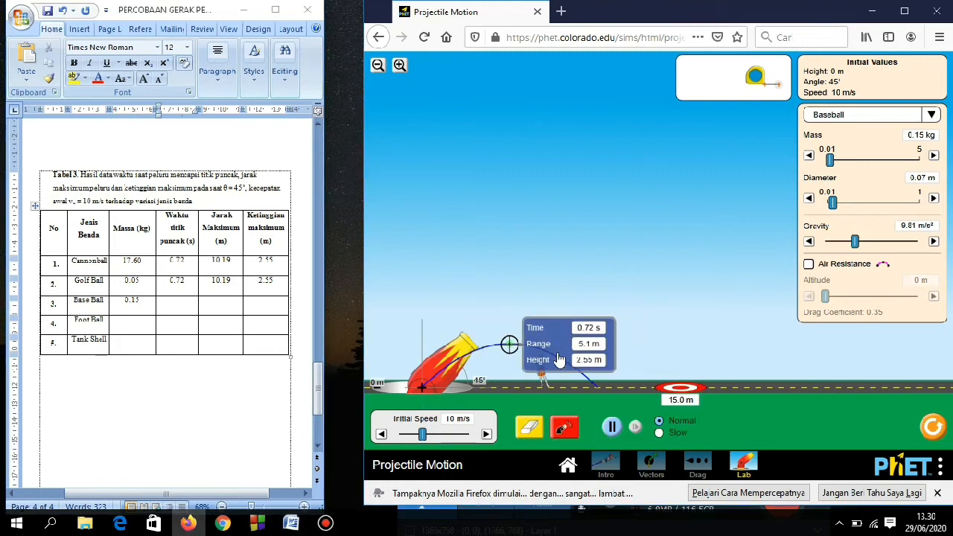
left_click(188, 310)
type("0.72")
left_click(282, 310)
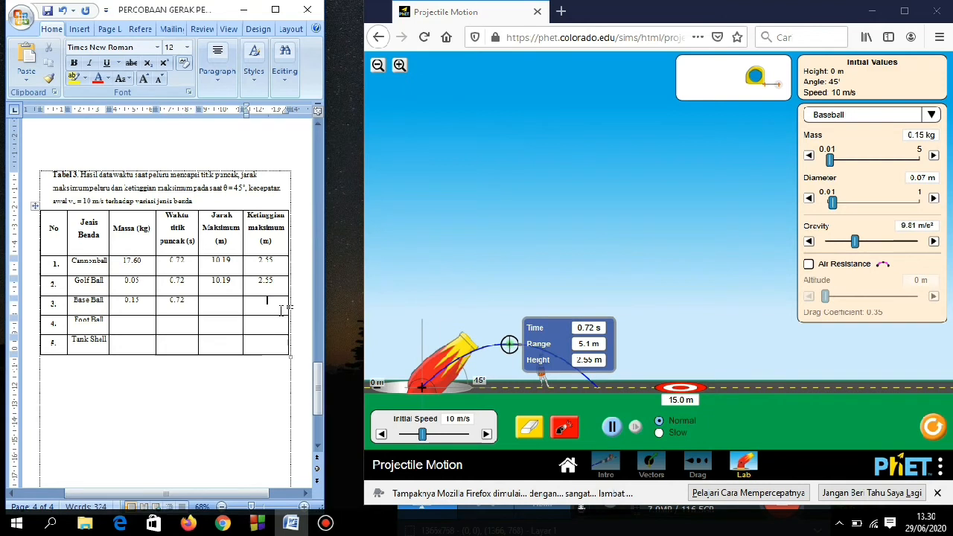
type("2.55")
Step: Place the meter at the baseball's landing point and enter range 10.19 in the Base Ball row
left_click_drag(551, 354, 639, 396)
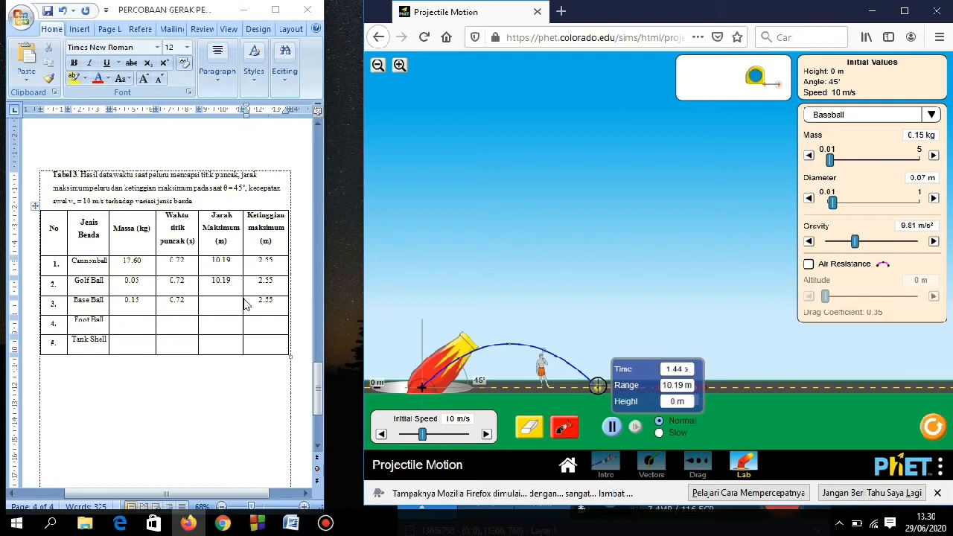
left_click(235, 300)
type("10.19")
Step: Switch the projectile to Football and enter mass 0.41 in the Foot Ball row of Table 3
left_click(148, 322)
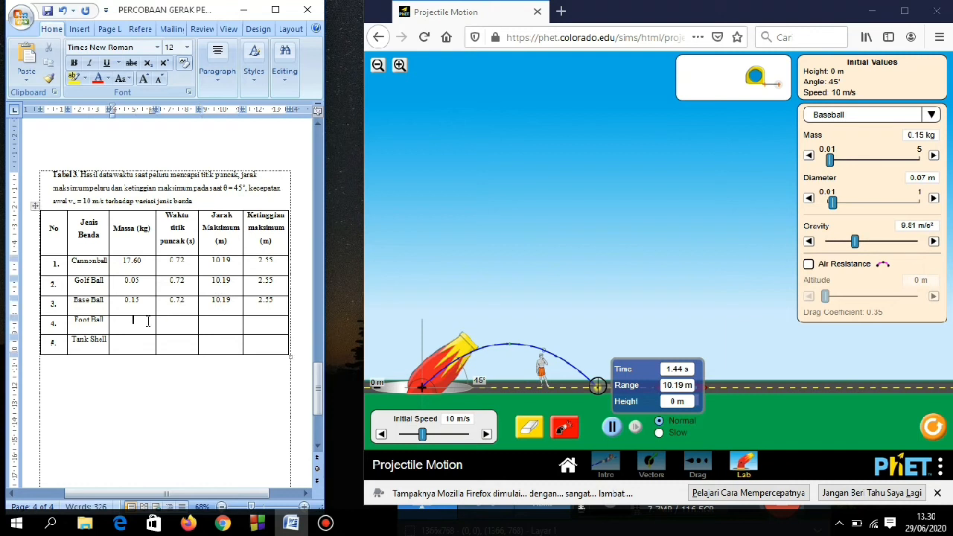
left_click(931, 115)
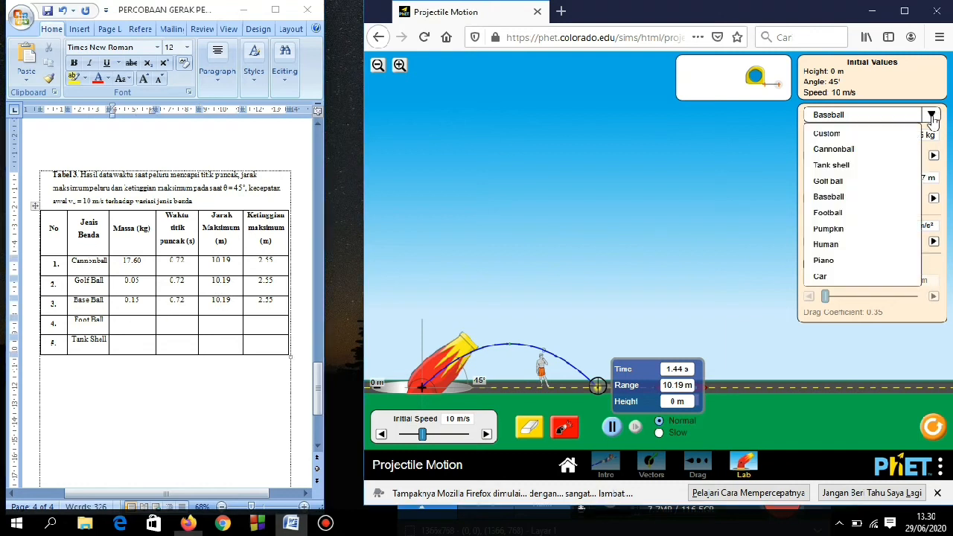
left_click(839, 216)
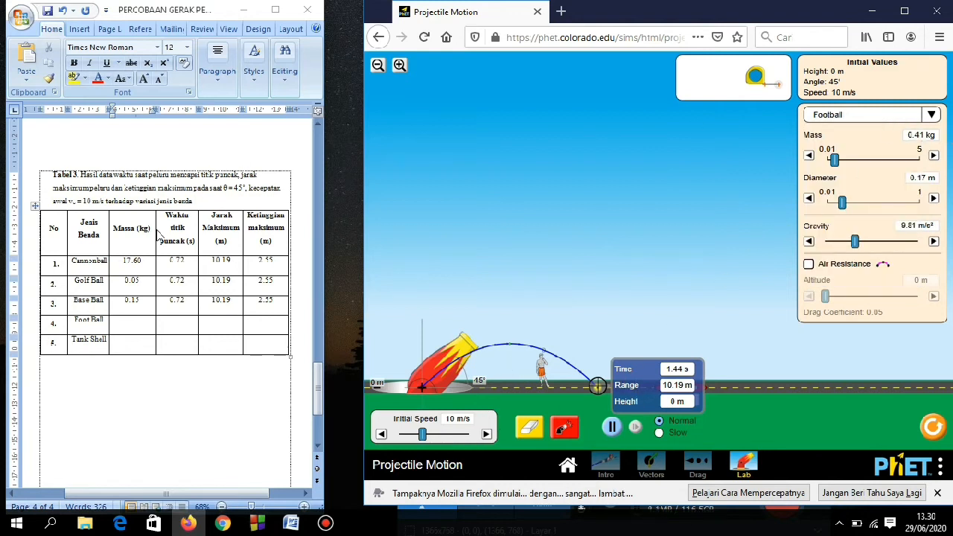
left_click(127, 330)
type("0.41")
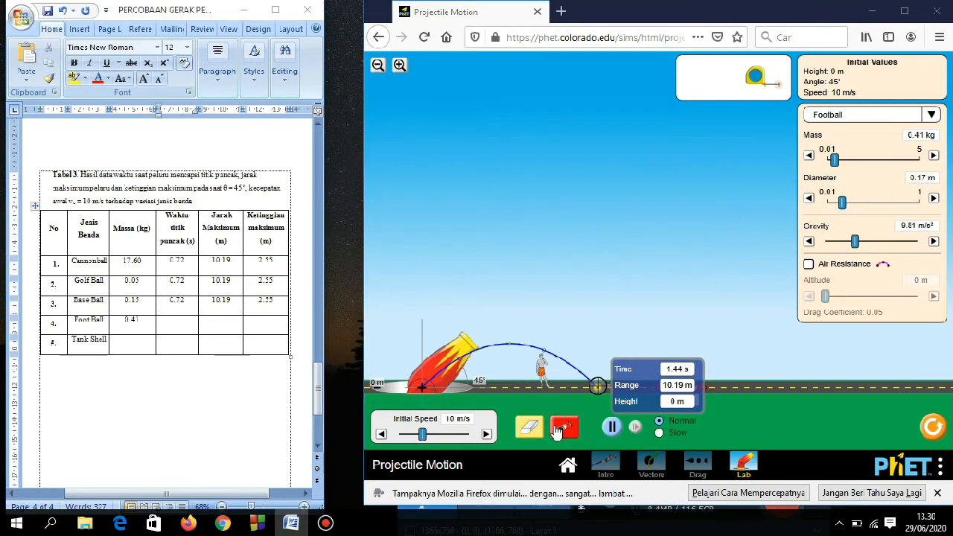
Step: Clear the old shot, fire the football, measure its peak and enter time 0.72 and maximum height 2.55 in the Foot Ball row
left_click(529, 426)
left_click(563, 427)
mouse_move(630, 382)
left_mouse_down()
mouse_move(518, 265)
mouse_move(546, 350)
left_mouse_up()
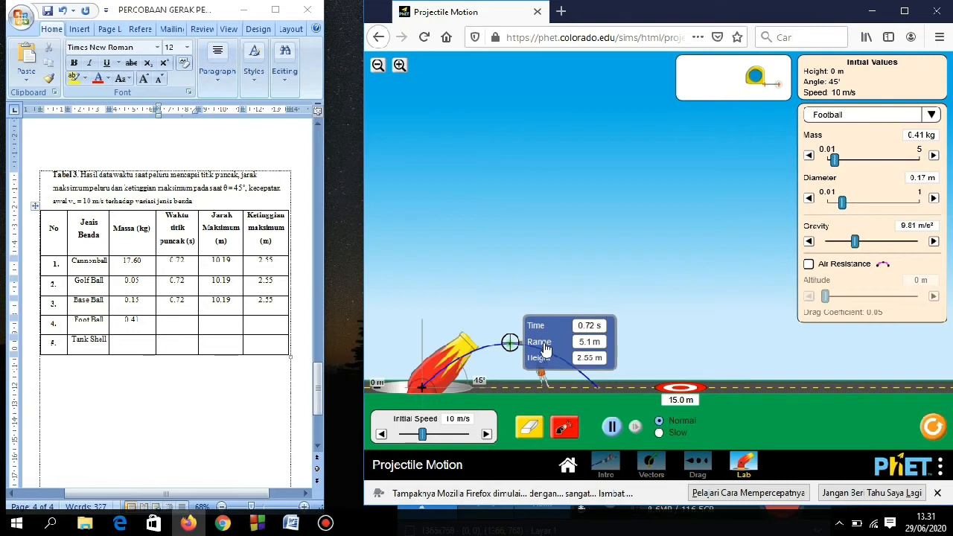
left_click(183, 320)
type("0.")
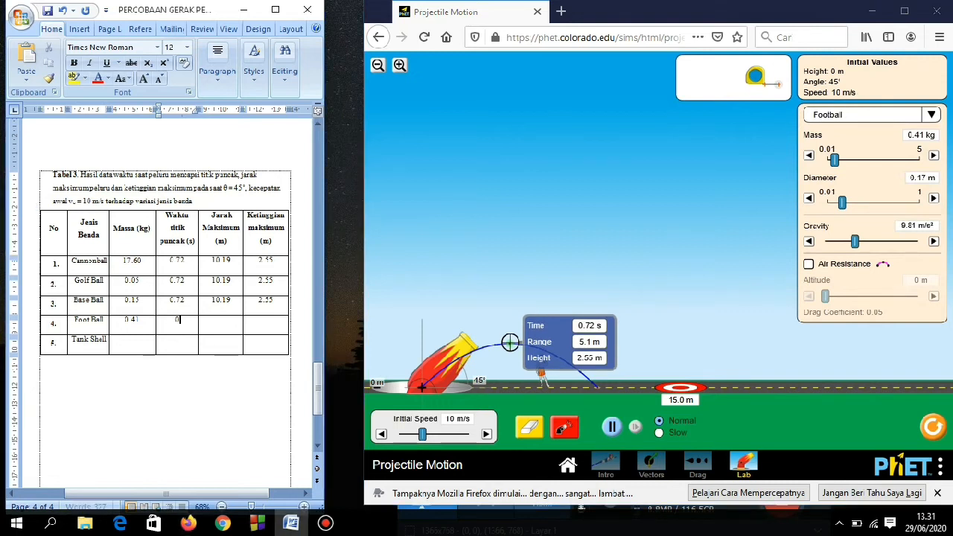
type("72")
left_click(264, 327)
type("2.55")
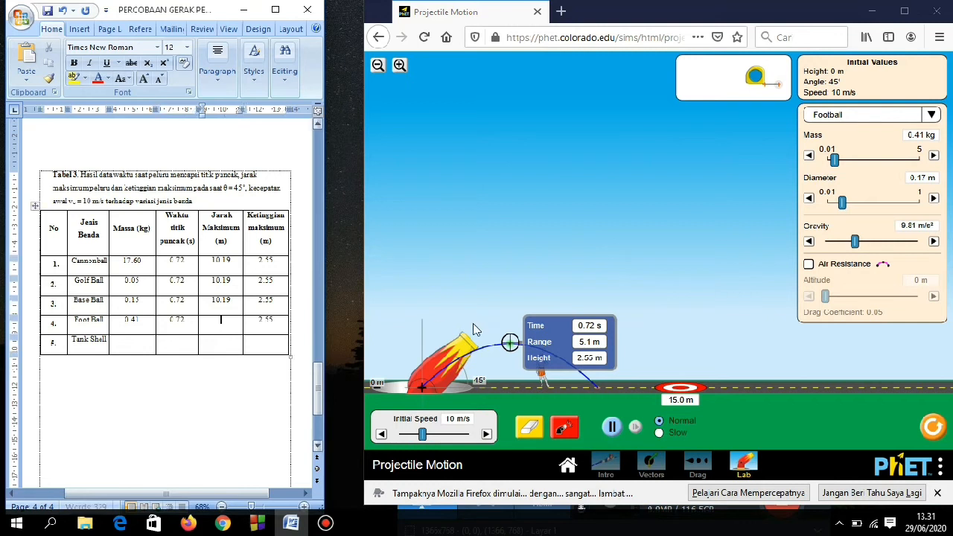
Step: Measure the football's range at landing and enter 10.19 in the Foot Ball row's maximum distance cell
left_click_drag(545, 370, 632, 417)
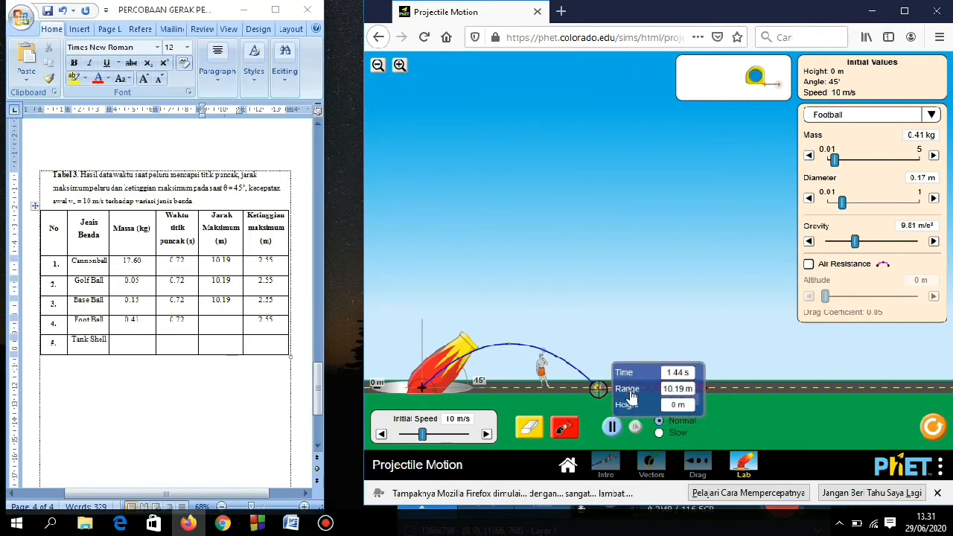
left_click(228, 325)
type("10.19")
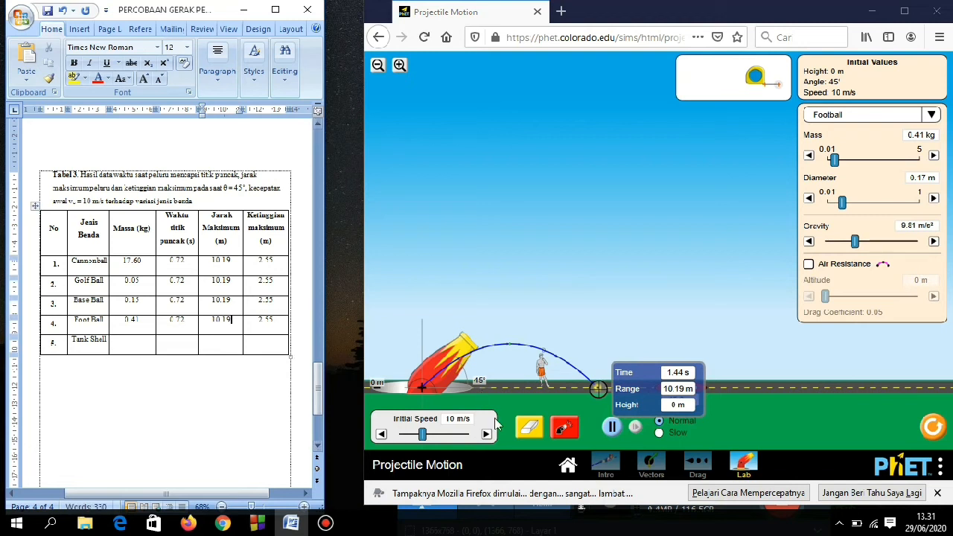
Step: Clear the football shot, switch the projectile to Tank shell and enter mass 42 in its Table 3 row
left_click(529, 427)
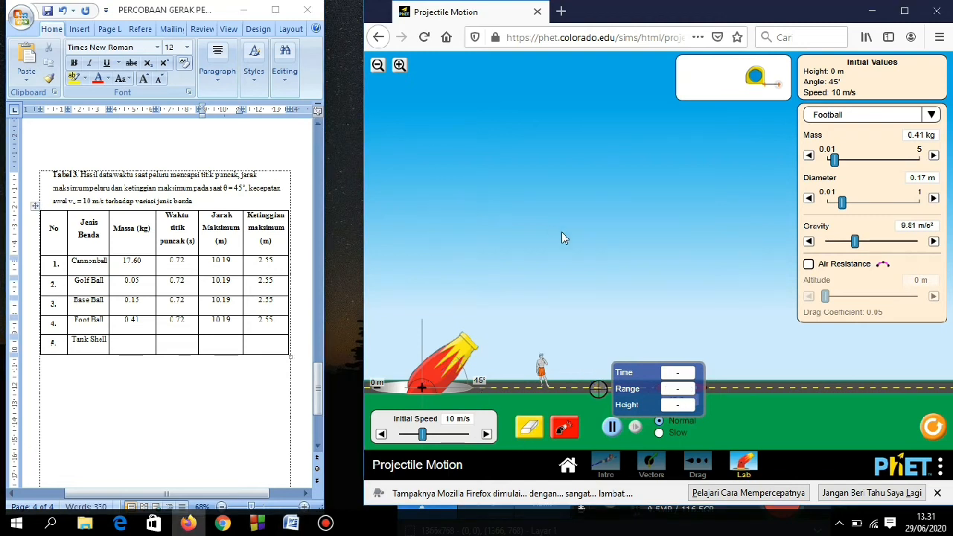
left_click(932, 120)
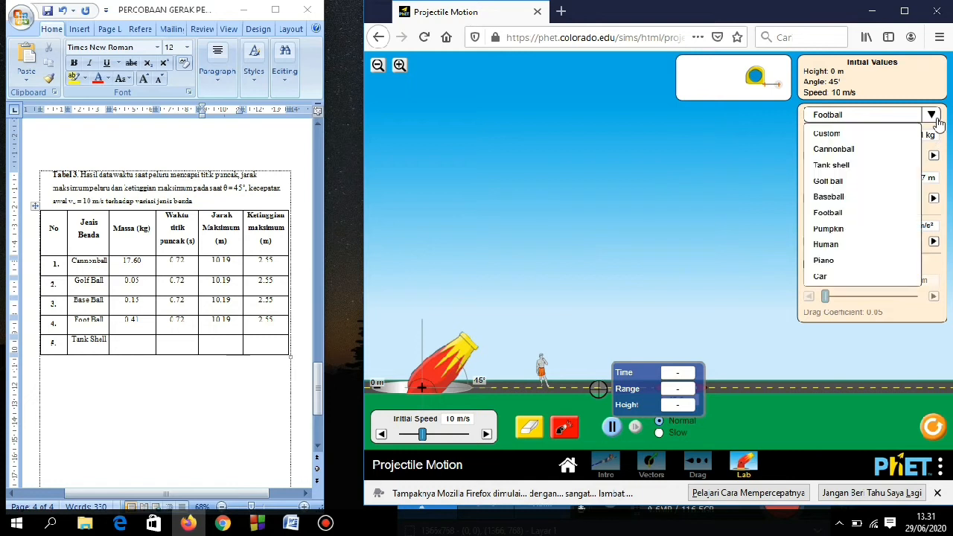
left_click(849, 168)
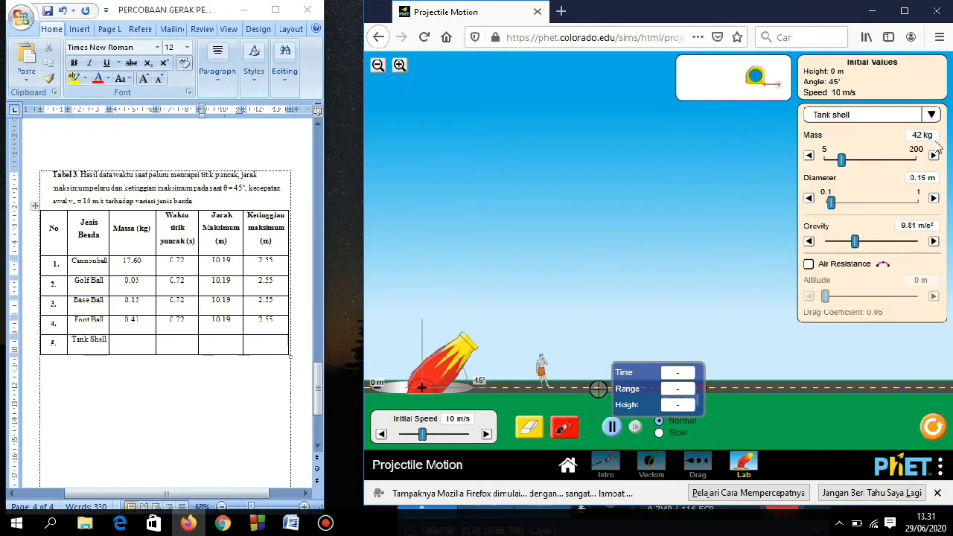
left_click(131, 348)
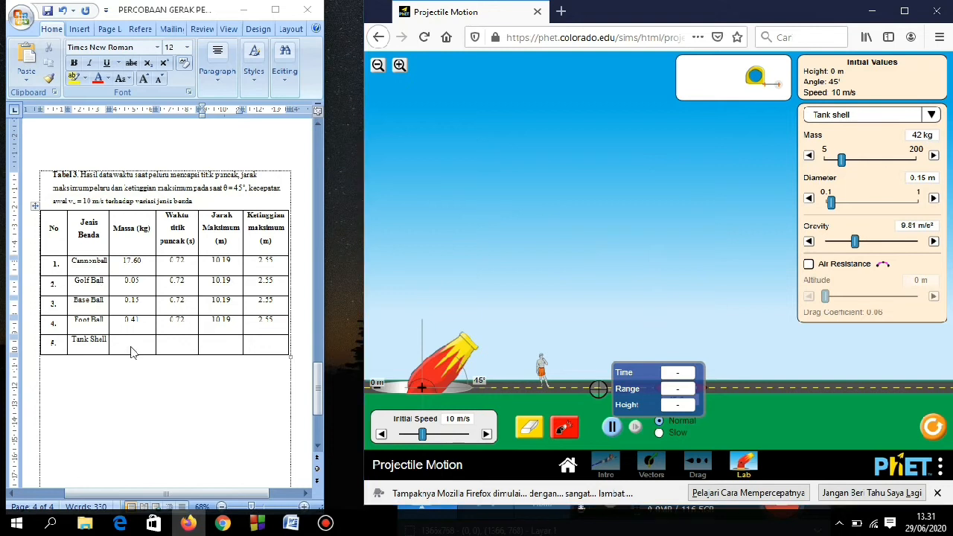
left_click(131, 352)
type("42")
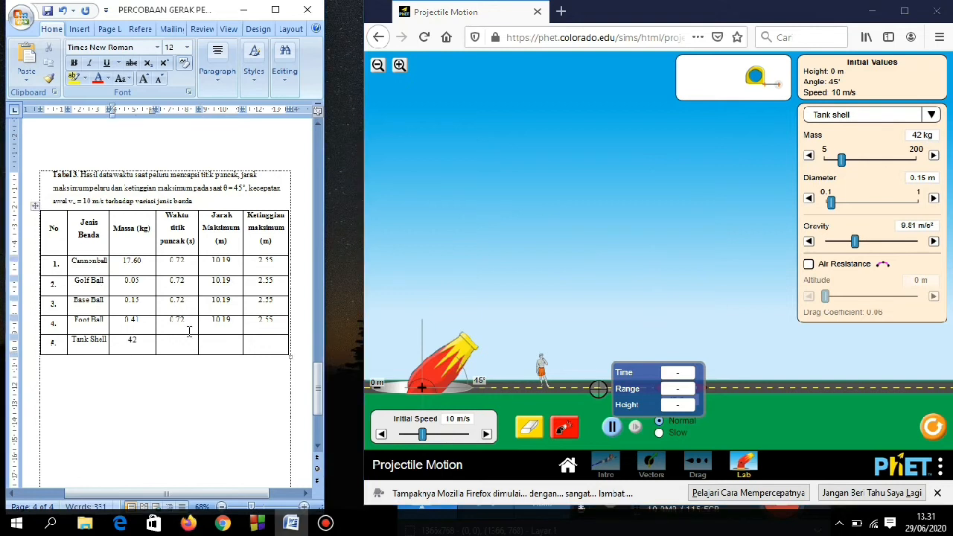
Step: Fire the tank shell, place the meter on its peak and enter peak time 0.72 and maximum height 2.55 in the Tank Shell row
left_click(188, 344)
left_click(560, 427)
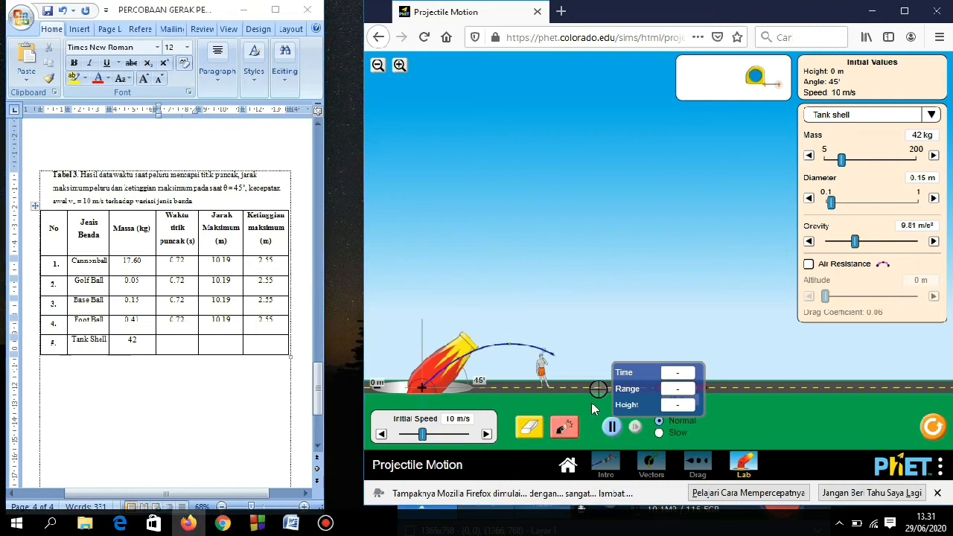
left_click_drag(619, 396, 531, 350)
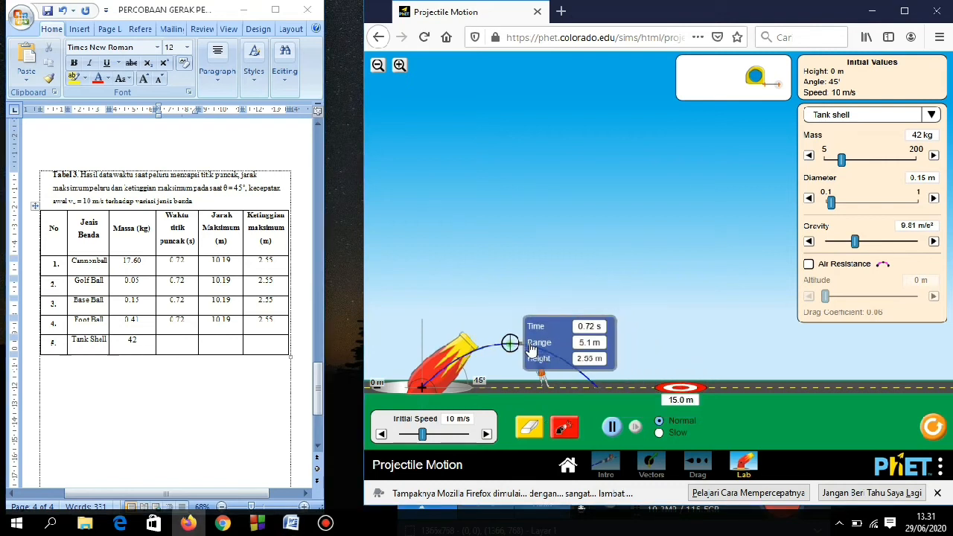
left_click(175, 345)
type("0.72")
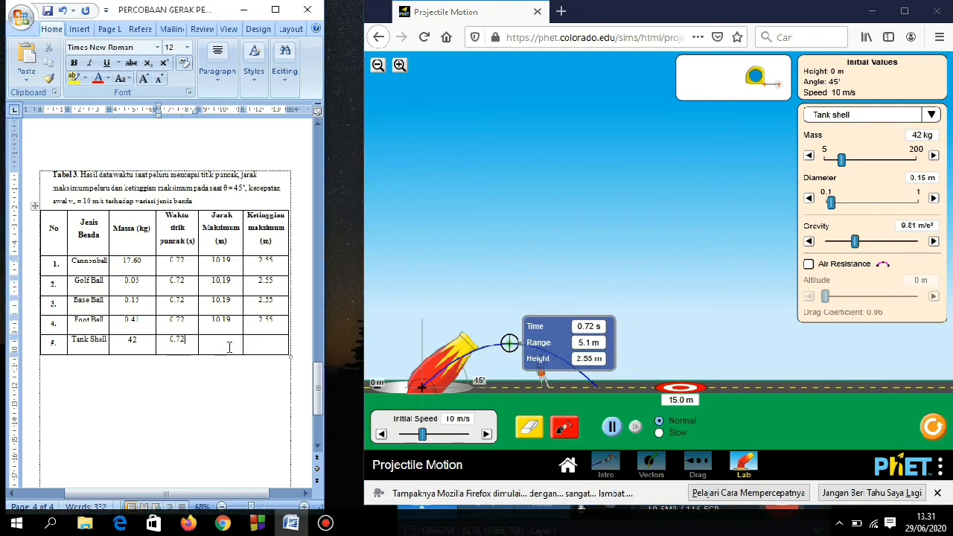
left_click(268, 341)
type("2.55")
Step: Place the meter at the tank shell's landing point and complete its Table 3 row with range 10.19
left_click(650, 390)
left_click_drag(542, 350, 630, 395)
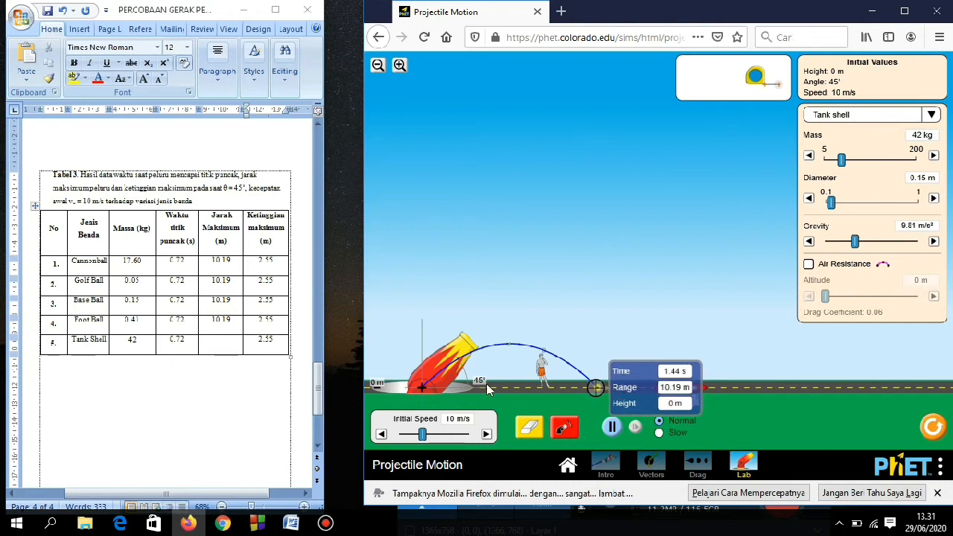
left_click(219, 345)
type("10.19")
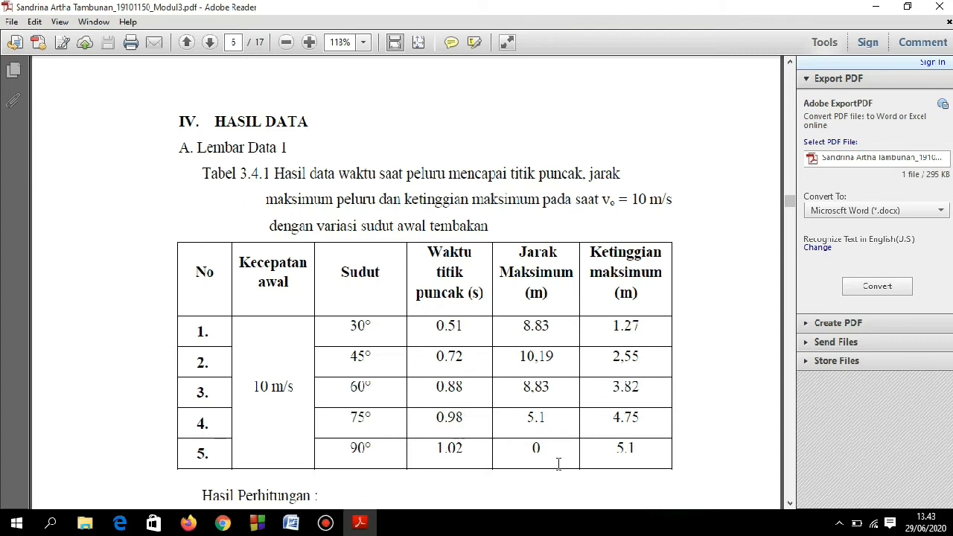
Step: In the PDF report in Adobe Reader, examine Table 3.4.1's launch-angle results and the peak-time calculations below it
left_click_drag(453, 418, 484, 448)
left_click(737, 358)
scroll(554, 376, "down", 3)
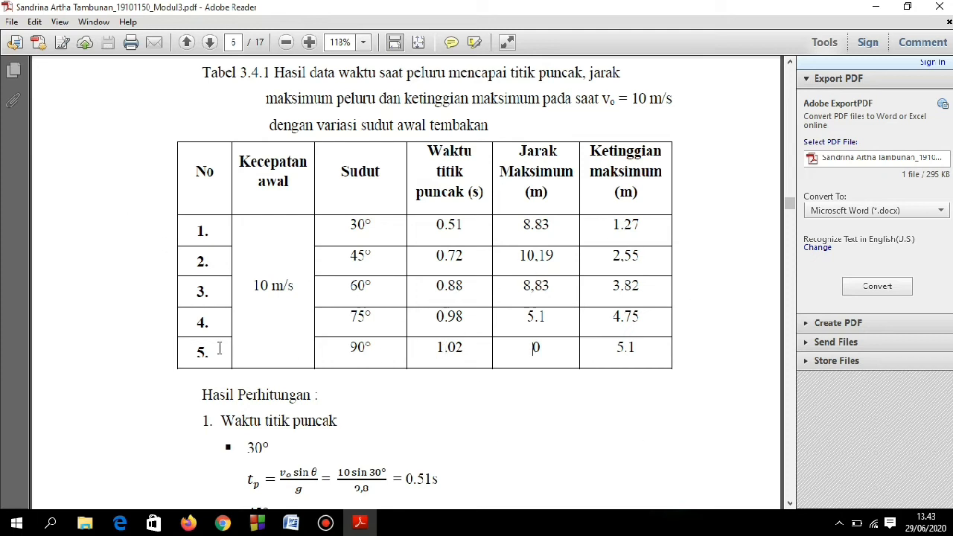
scroll(477, 412, "down", 2)
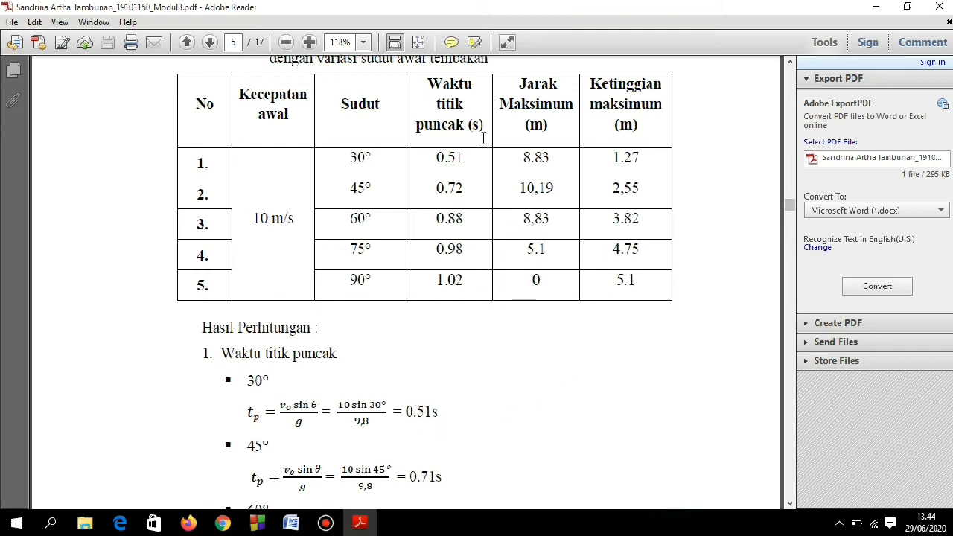
Step: Examine the report's remaining peak-time calculations and the maximum-distance and maximum-height calculations for launch angles 30° to 90°
scroll(445, 341, "down", 2)
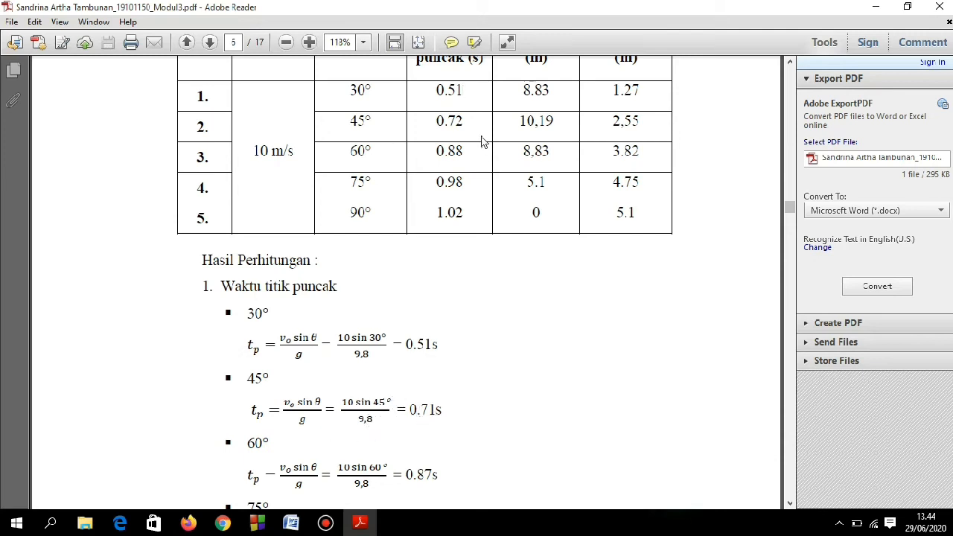
scroll(401, 350, "down", 3)
scroll(358, 359, "down", 12)
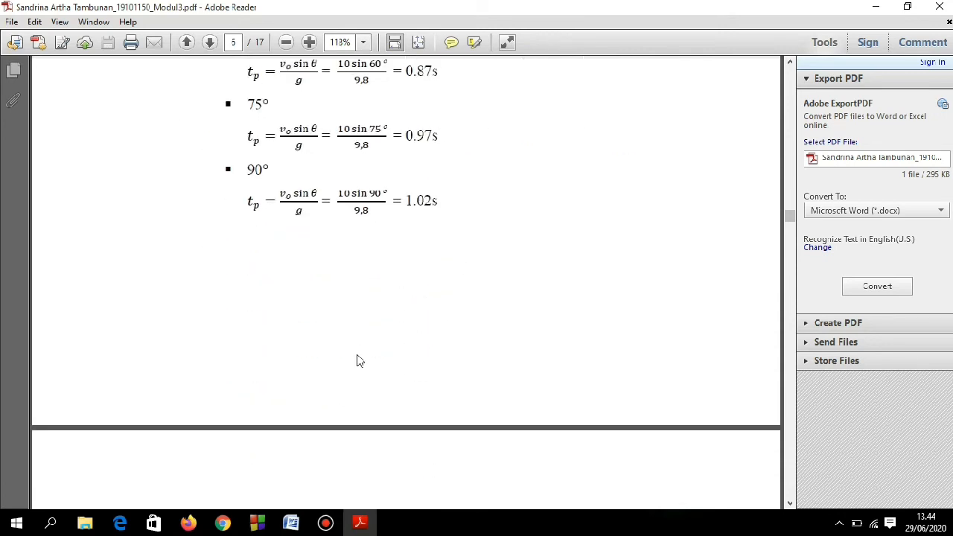
scroll(254, 291, "down", 2)
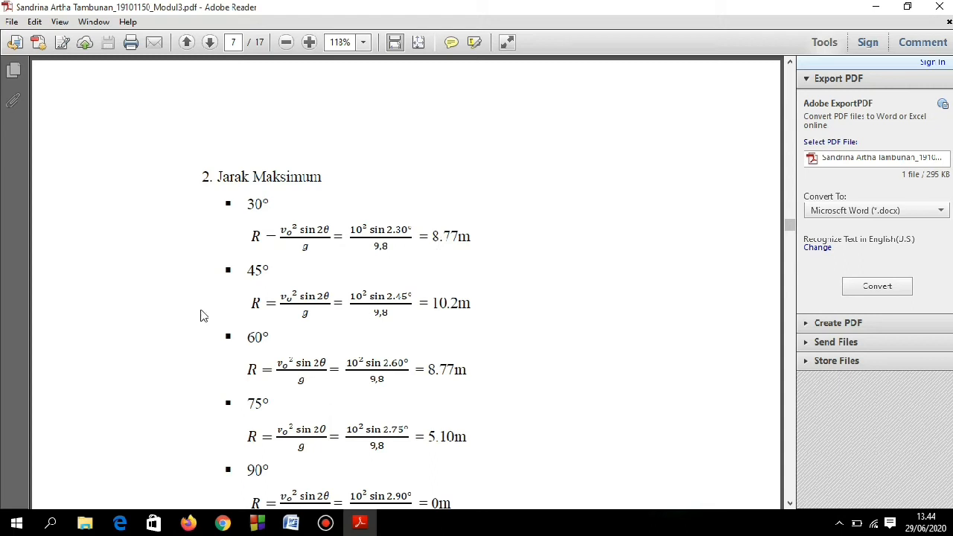
left_click(234, 272)
key("Down")
scroll(364, 324, "down", 3)
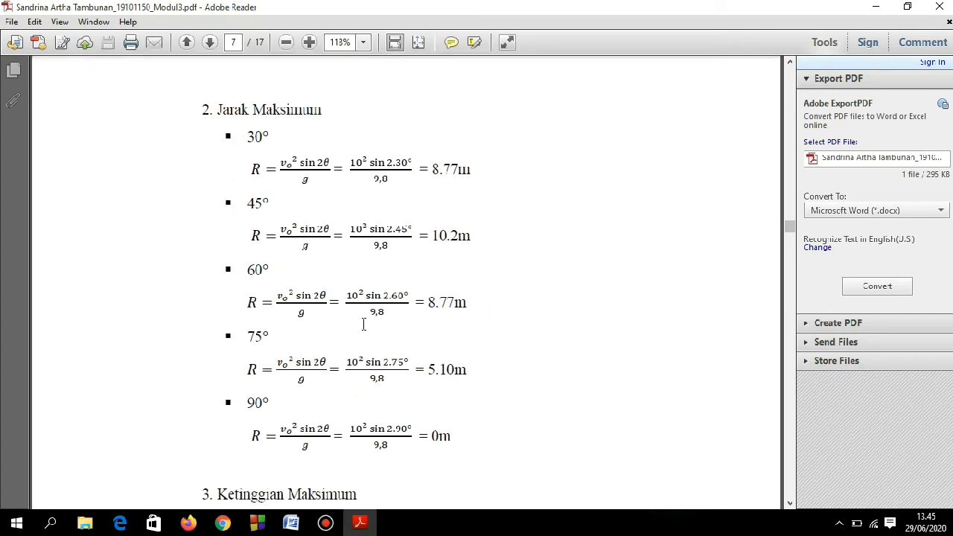
scroll(363, 324, "down", 5)
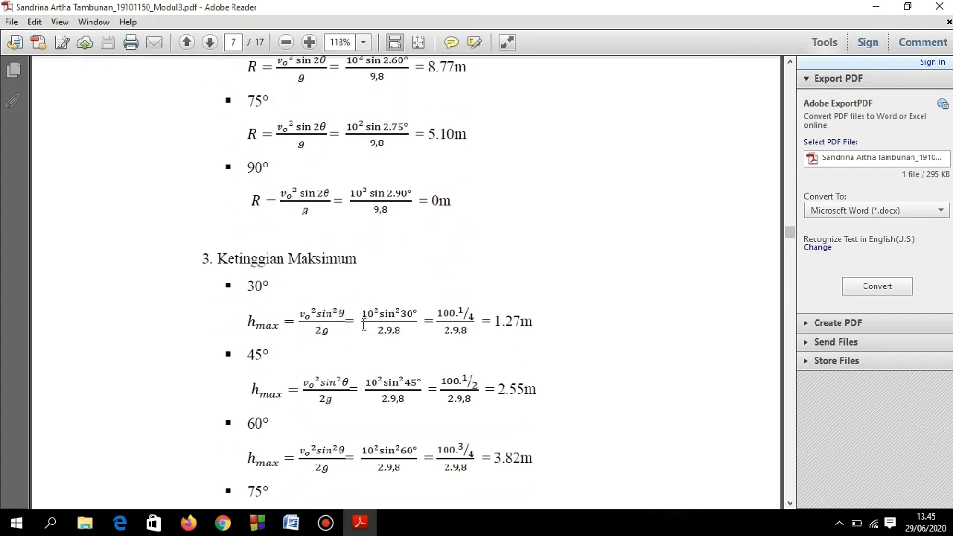
scroll(363, 331, "down", 2)
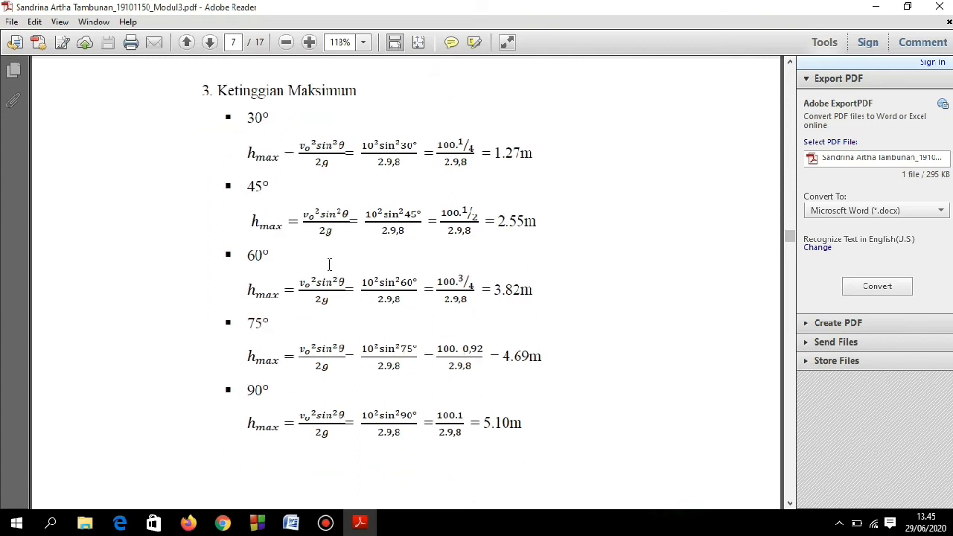